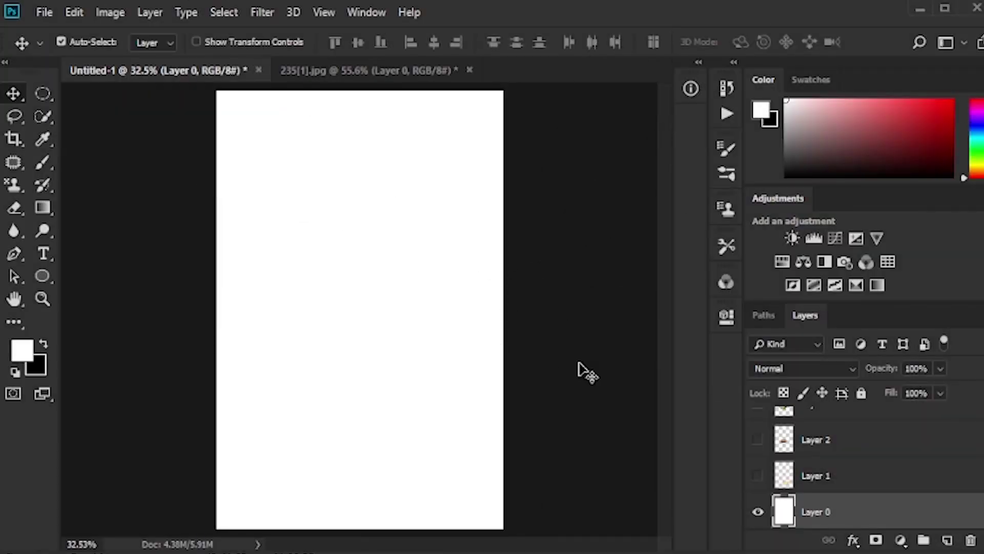
Step: Fill the canvas with a radial blue-to-black gradient dragged outward from the centre
click(46, 207)
click(88, 46)
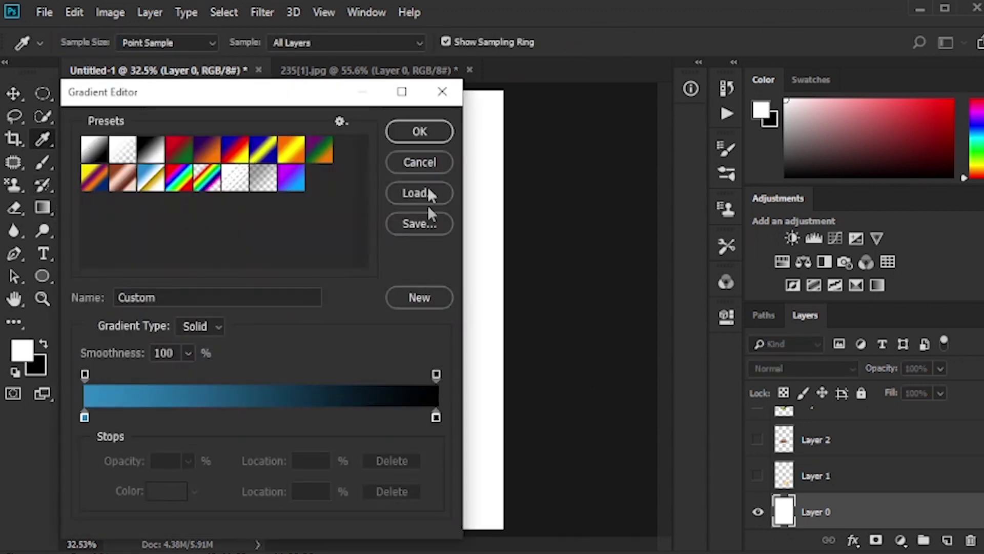
click(426, 135)
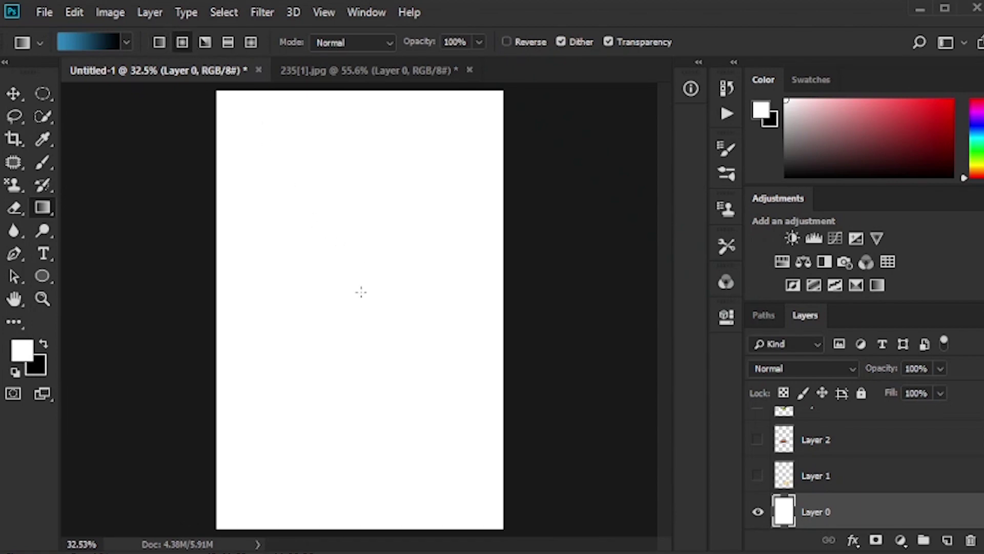
drag(361, 121, 360, 70)
click(14, 93)
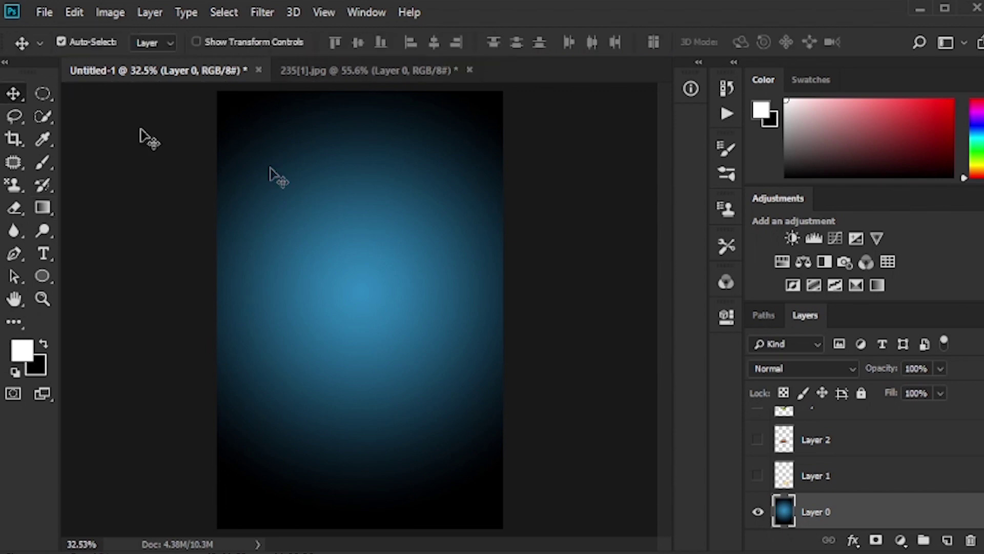
Step: Cut the bottom bun out of the bun photo with a pen path and move it into the poster
click(402, 71)
click(14, 255)
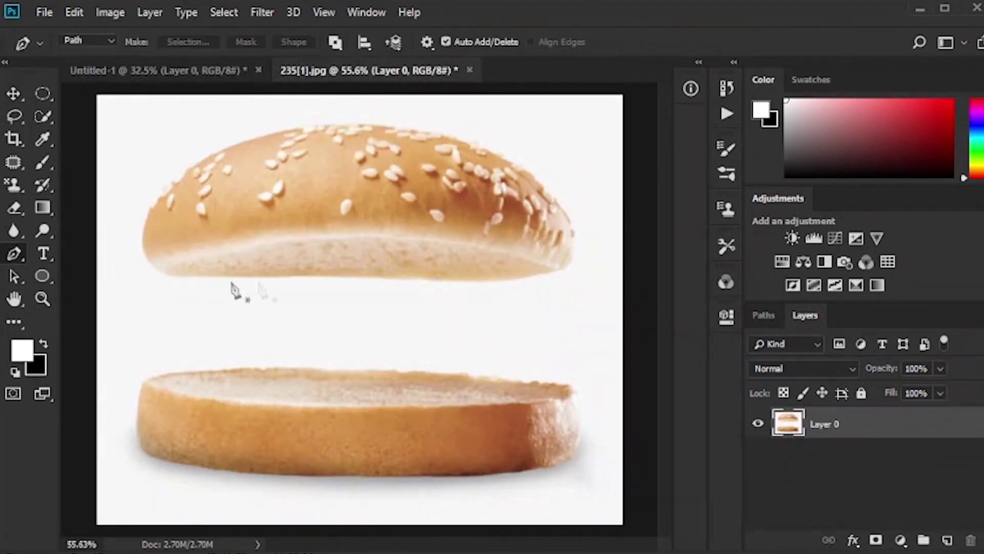
click(304, 368)
drag(214, 370, 177, 373)
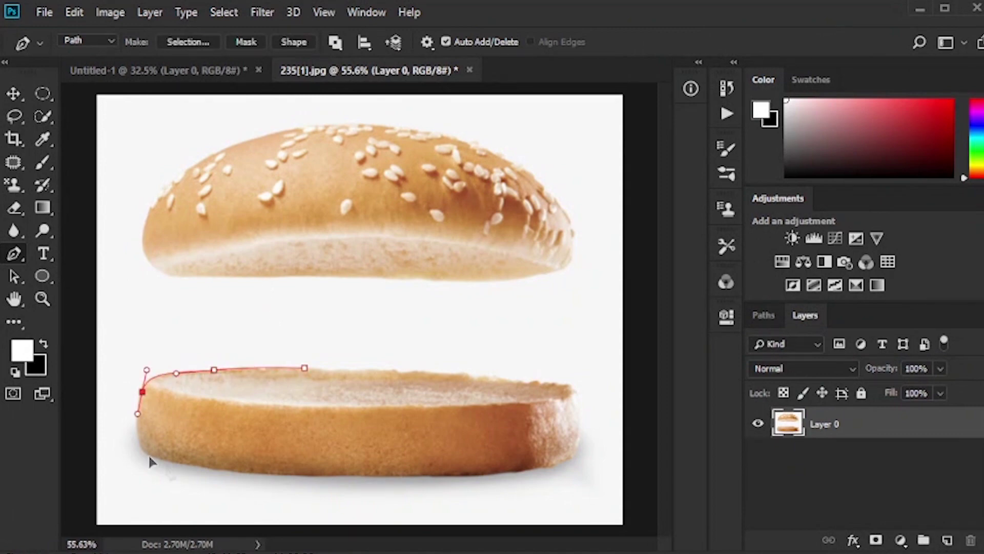
click(305, 368)
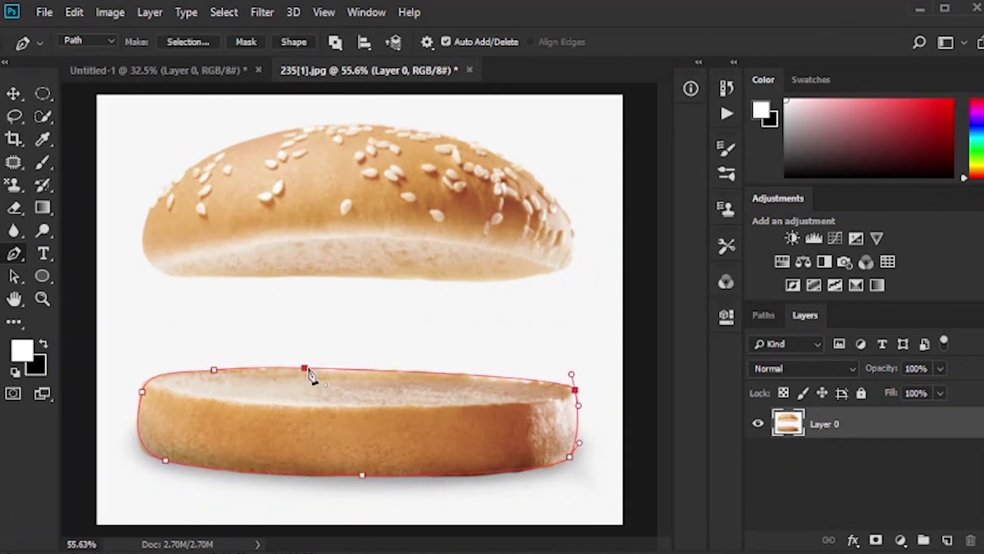
key(ctrl+Return)
key(v)
drag(385, 345, 208, 131)
key(ctrl+d)
Step: Trace the top bun with a pen path and drag the cut-out into the poster
key(p)
click(349, 277)
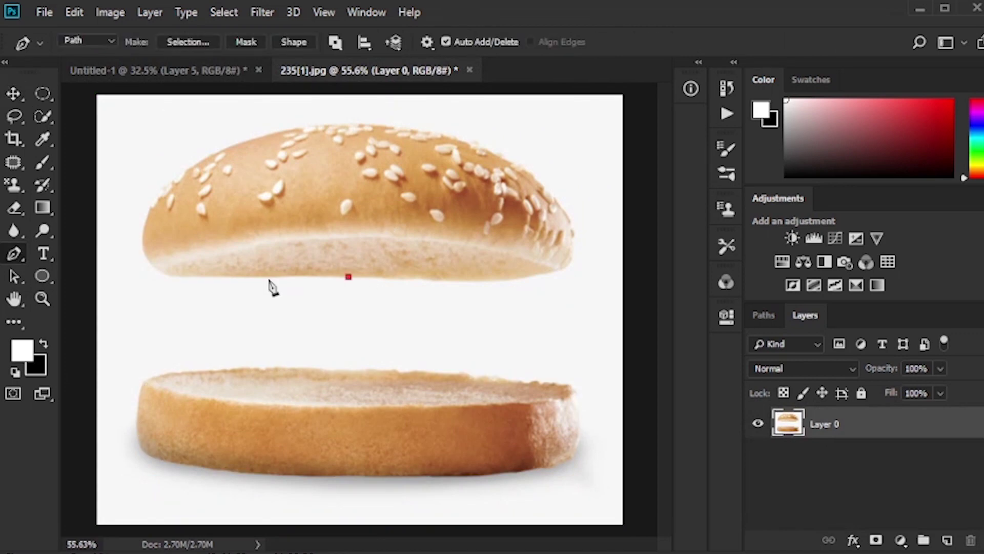
drag(391, 126, 454, 130)
drag(547, 190, 576, 221)
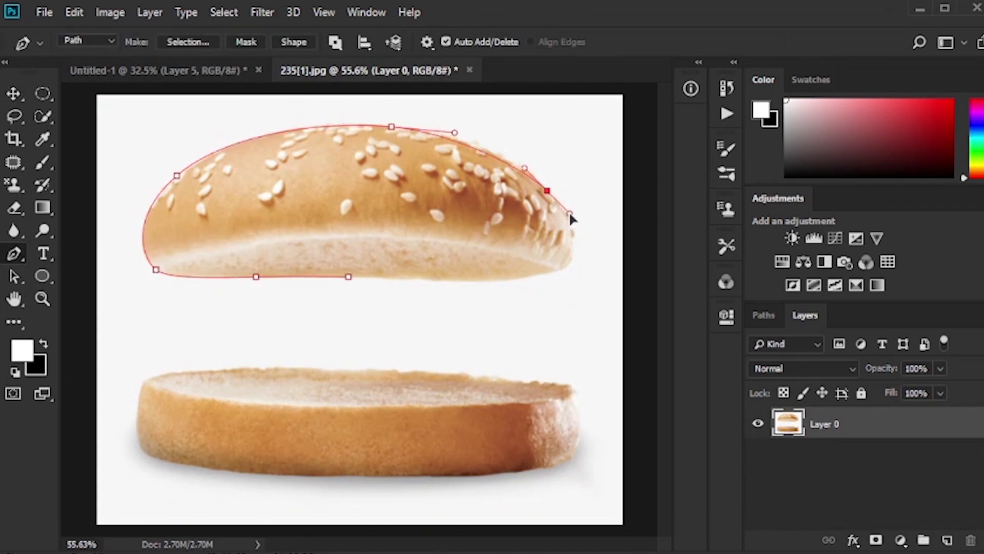
drag(569, 259, 567, 272)
click(349, 277)
key(ctrl+Return)
key(v)
mouse_move(354, 215)
mouse_down()
mouse_move(186, 99)
mouse_move(373, 318)
mouse_up()
Step: Scale the buns to about 60%, tilt them about 14 degrees, and lift the top bun
key(ctrl+t)
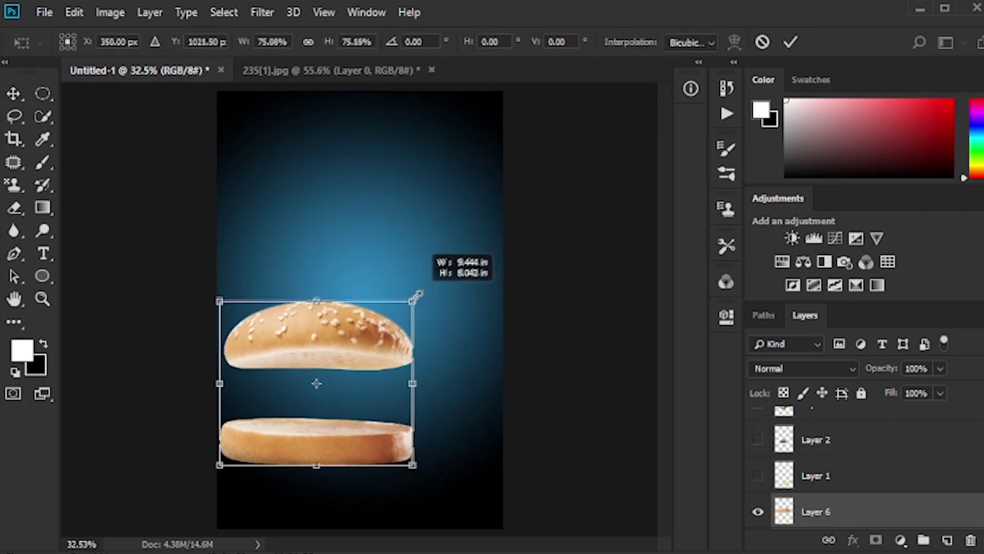
drag(482, 241, 404, 308)
drag(384, 354, 433, 354)
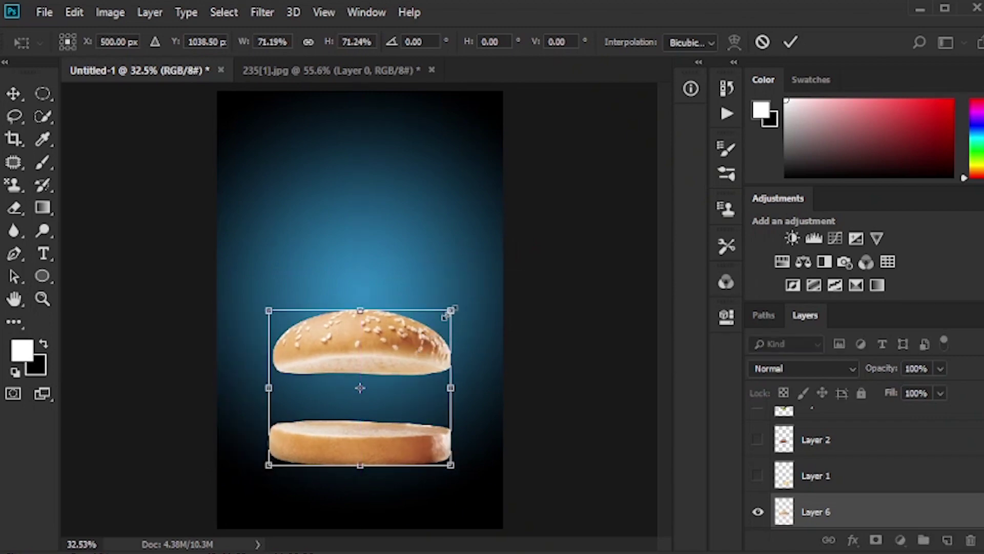
drag(446, 315, 430, 330)
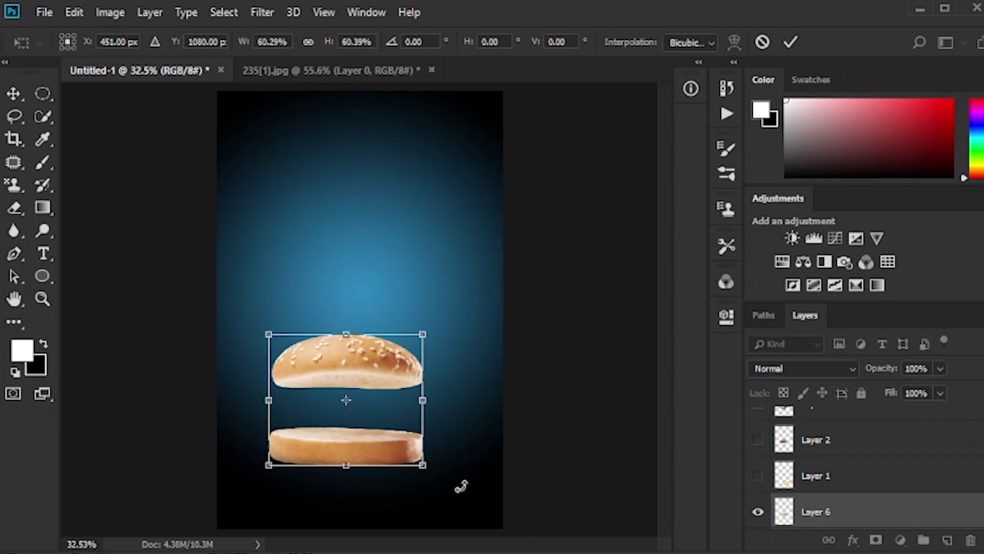
mouse_move(461, 486)
mouse_down()
mouse_move(470, 452)
mouse_move(440, 429)
mouse_move(446, 447)
mouse_up()
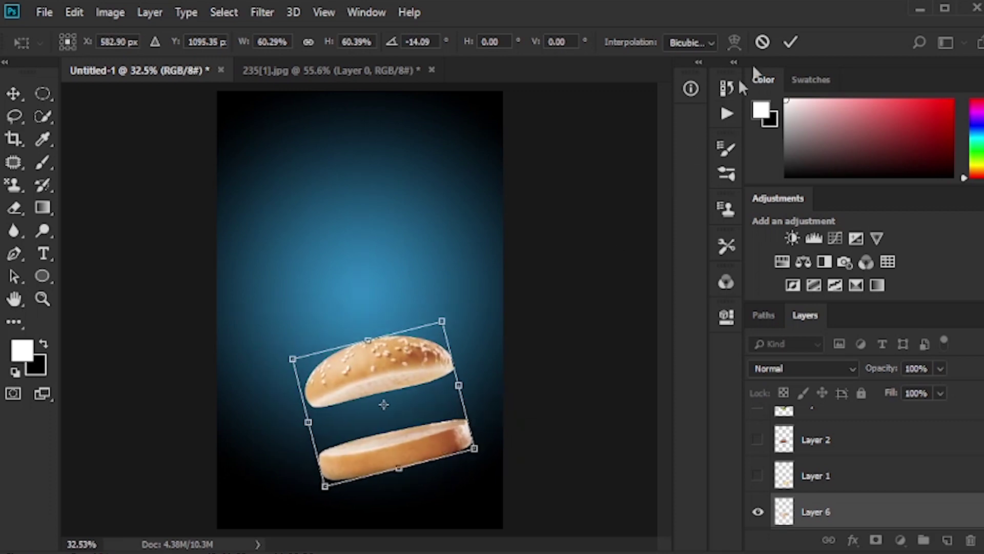
click(789, 43)
drag(403, 360, 421, 148)
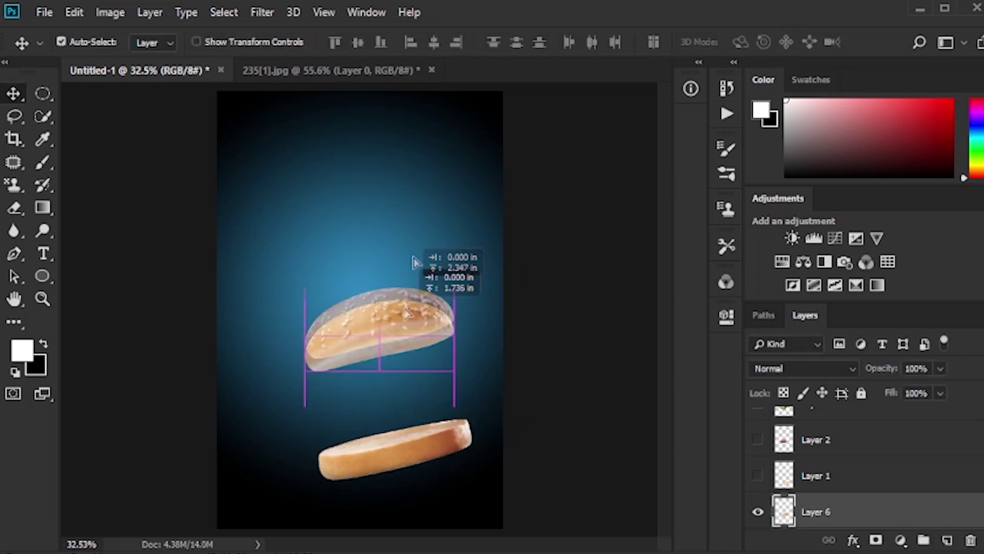
Step: Show the cheese and patty layers, then tilt and shift the bottom bun with its cheese down-right
click(883, 484)
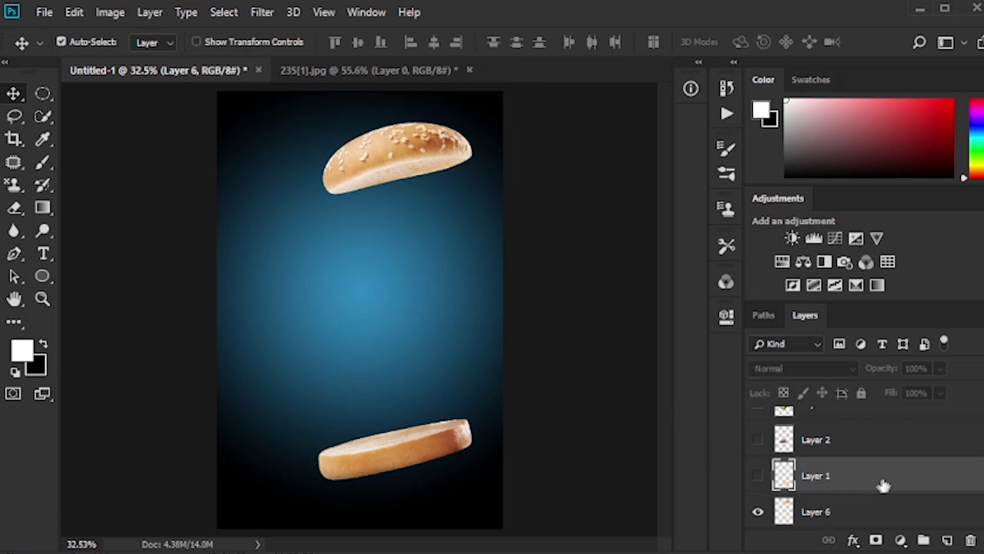
click(758, 477)
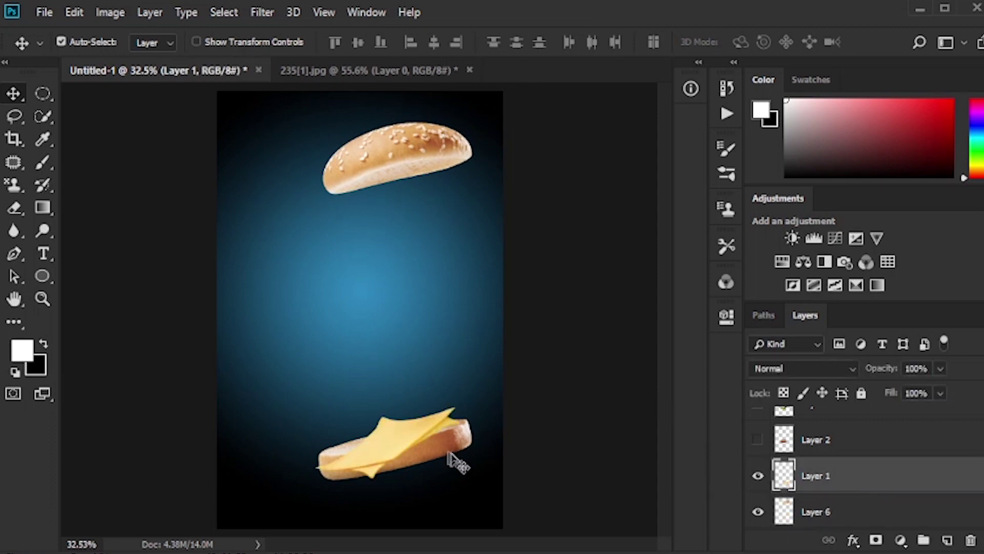
click(758, 440)
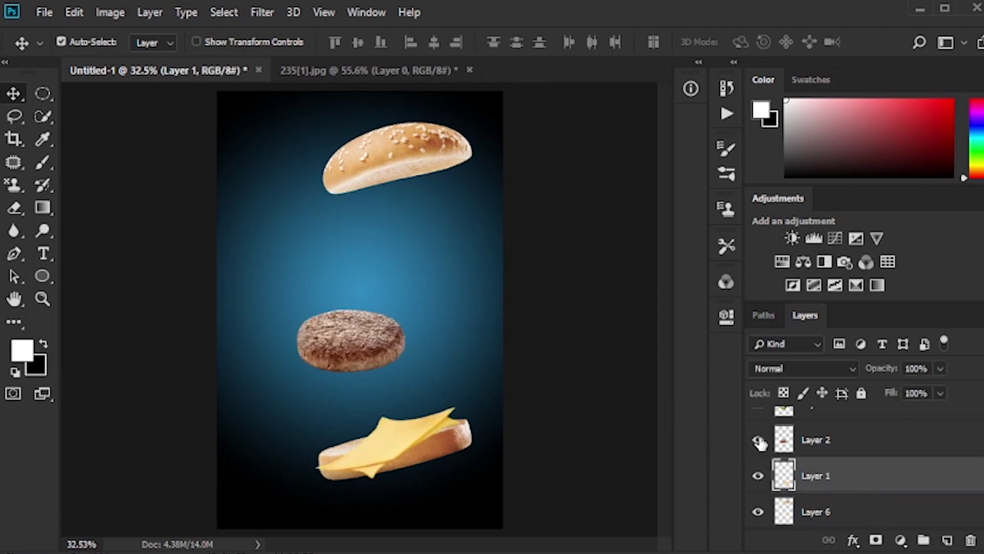
click(426, 453)
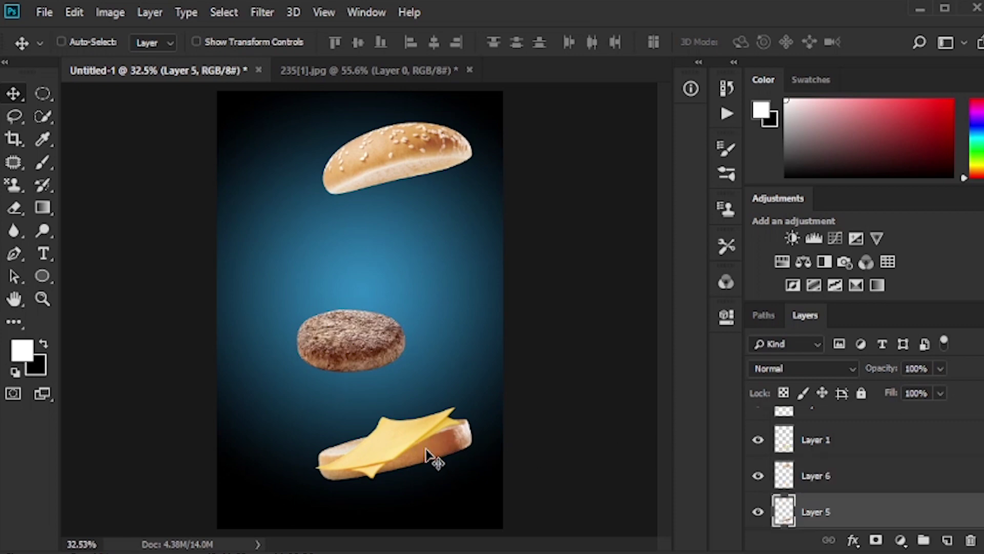
key(ctrl+t)
drag(511, 397, 507, 373)
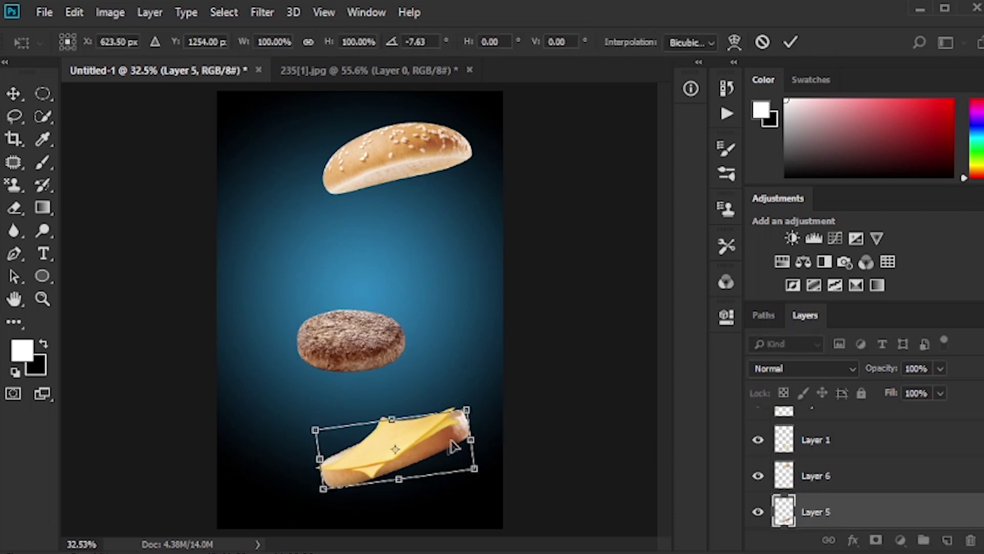
drag(454, 446, 459, 456)
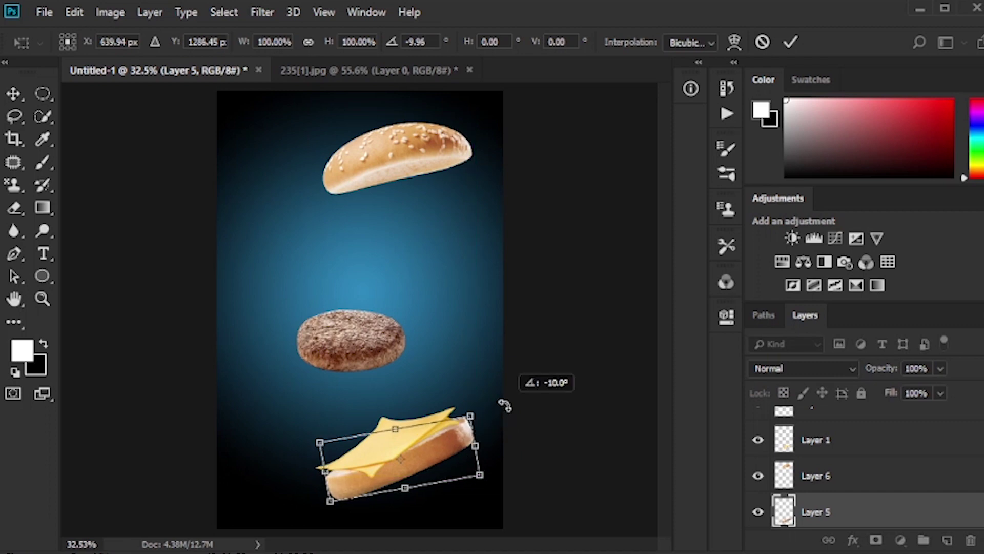
click(791, 42)
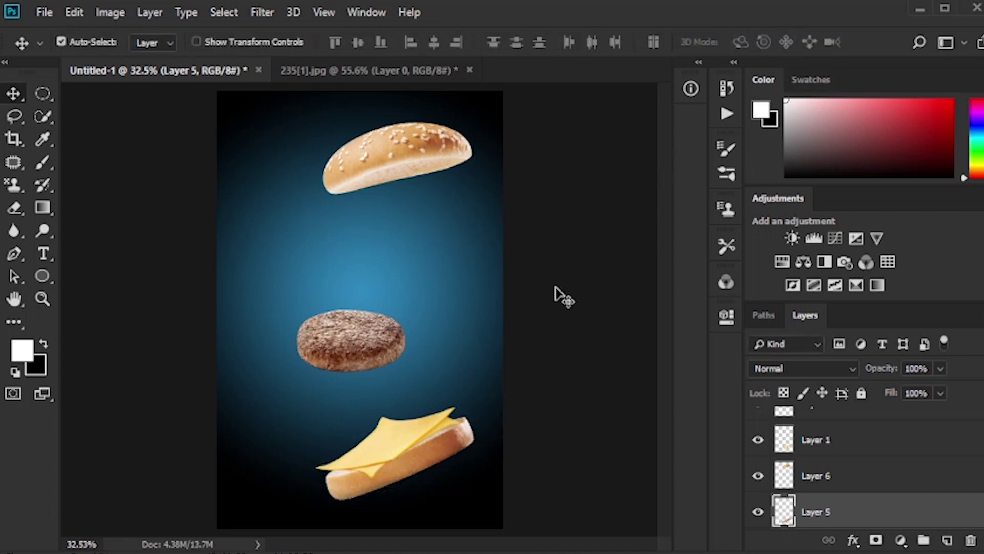
Step: Tilt the patty to match the bun and set it down onto the cheese
click(351, 341)
key(ctrl+t)
drag(431, 358, 453, 328)
mouse_move(353, 338)
mouse_down()
mouse_move(398, 423)
mouse_move(378, 423)
mouse_up()
key(Return)
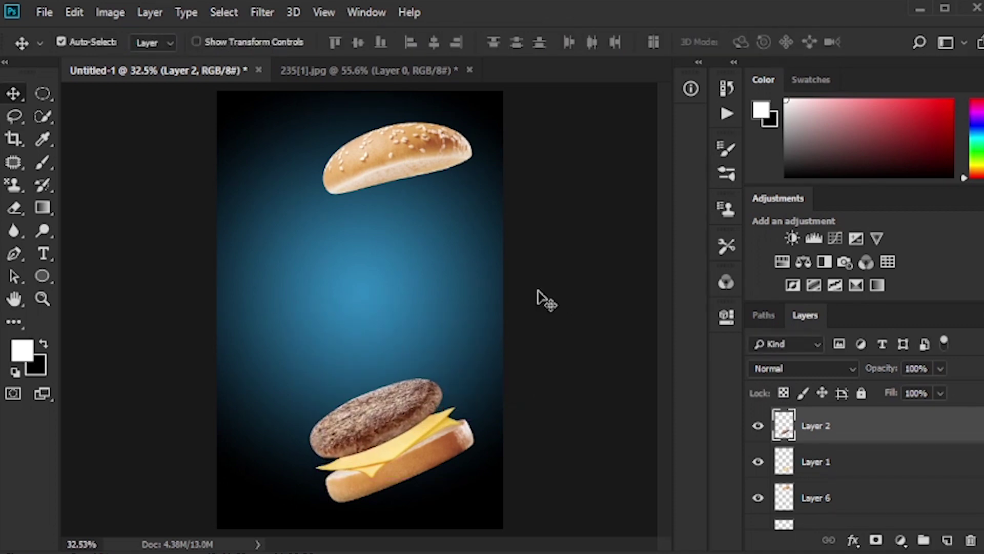
key(shift+Left)
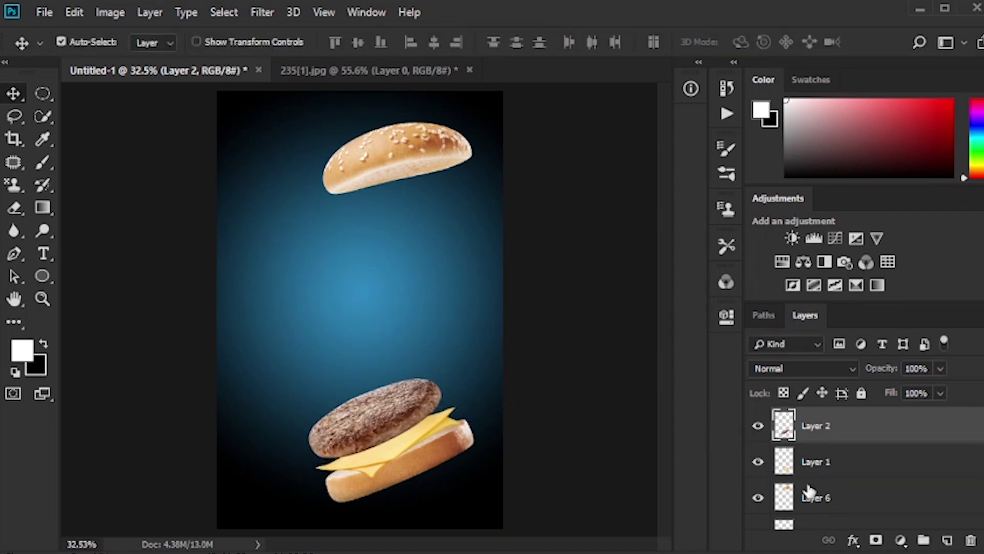
Step: Make the lettuce and tomato slice layers visible on the patty
scroll(809, 491, up, 1)
scroll(815, 490, up, 1)
click(757, 462)
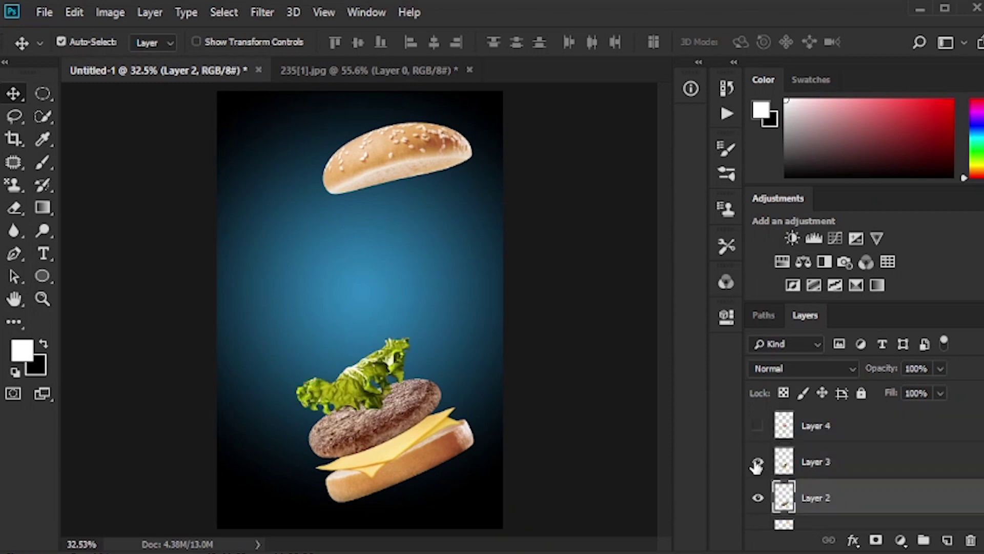
click(758, 426)
Step: Tilt the tomato slice, move it slightly down, and duplicate its layer
click(861, 437)
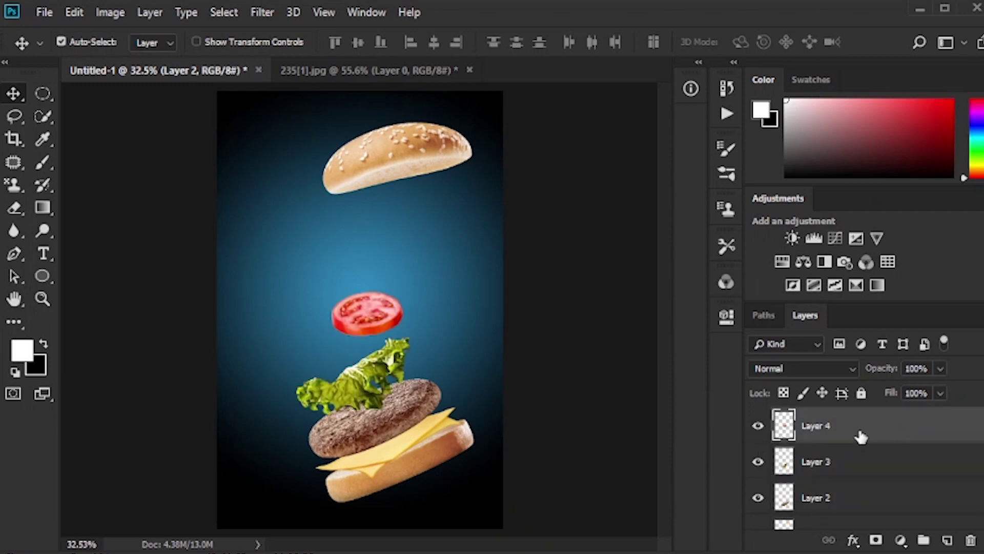
key(ctrl+t)
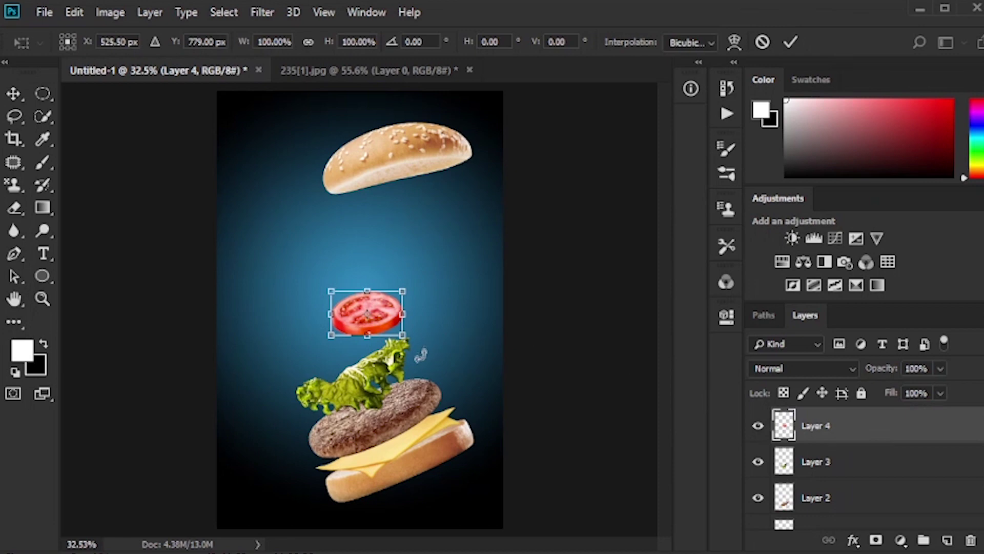
drag(420, 355, 431, 333)
mouse_move(379, 314)
mouse_down()
mouse_move(384, 329)
mouse_move(381, 317)
mouse_move(422, 323)
mouse_up()
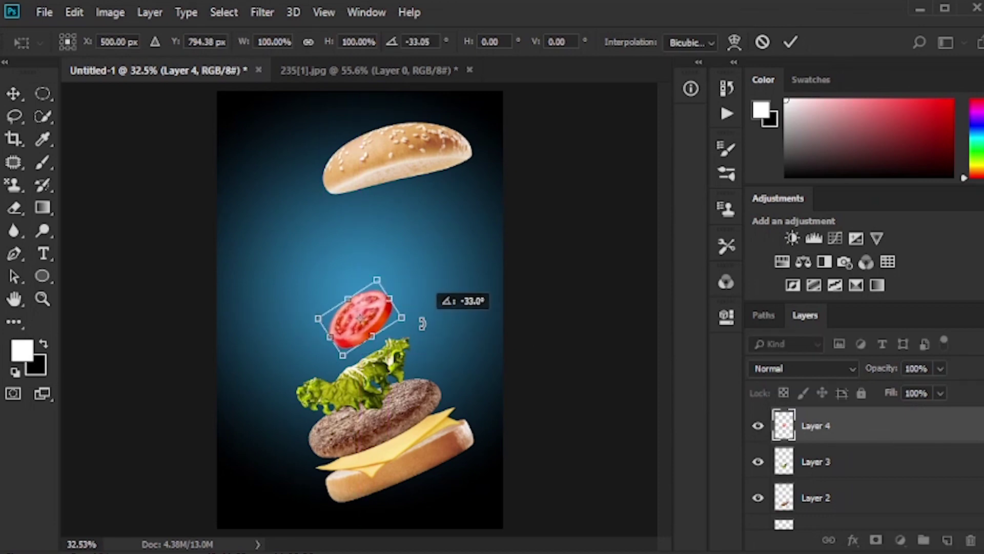
click(791, 42)
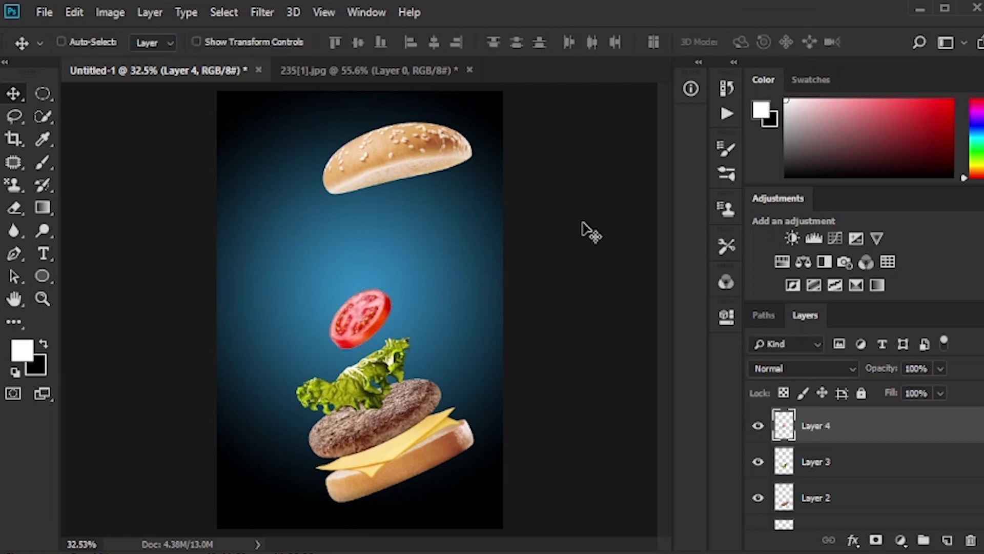
key(ctrl+j)
key(ctrl+t)
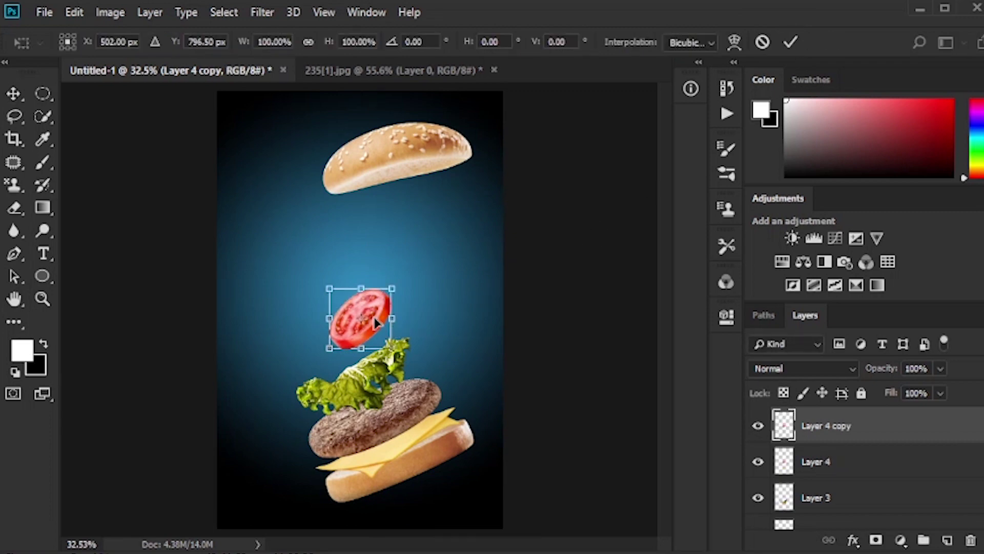
Step: Move the tomato copy left of the original and skew it with a perspective transform
mouse_move(388, 303)
mouse_down()
mouse_move(322, 329)
mouse_move(347, 380)
mouse_up()
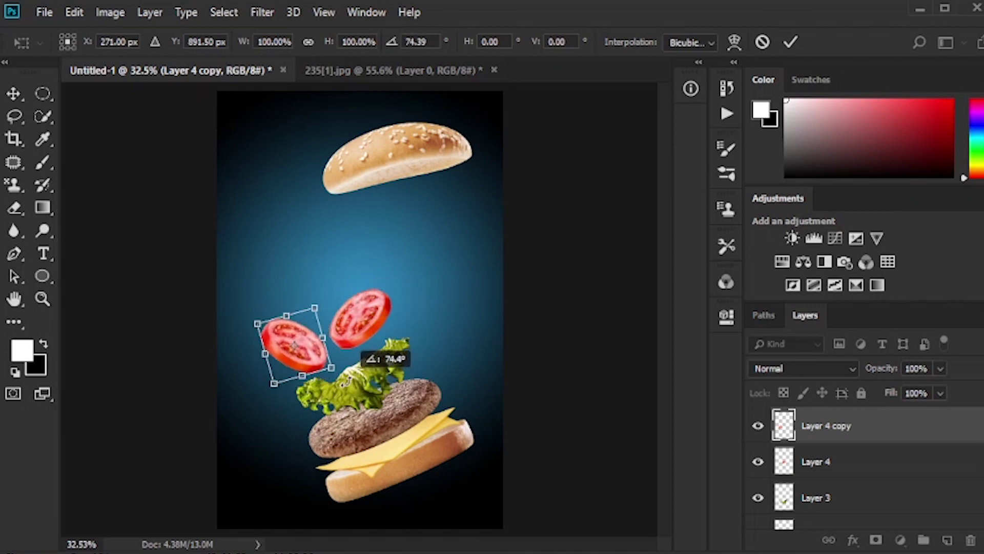
right_click(308, 325)
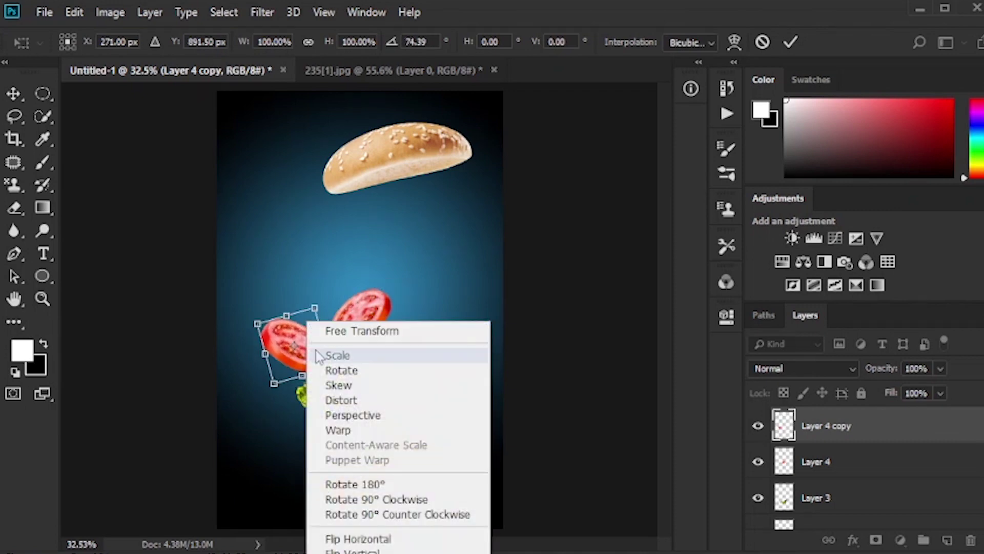
click(415, 419)
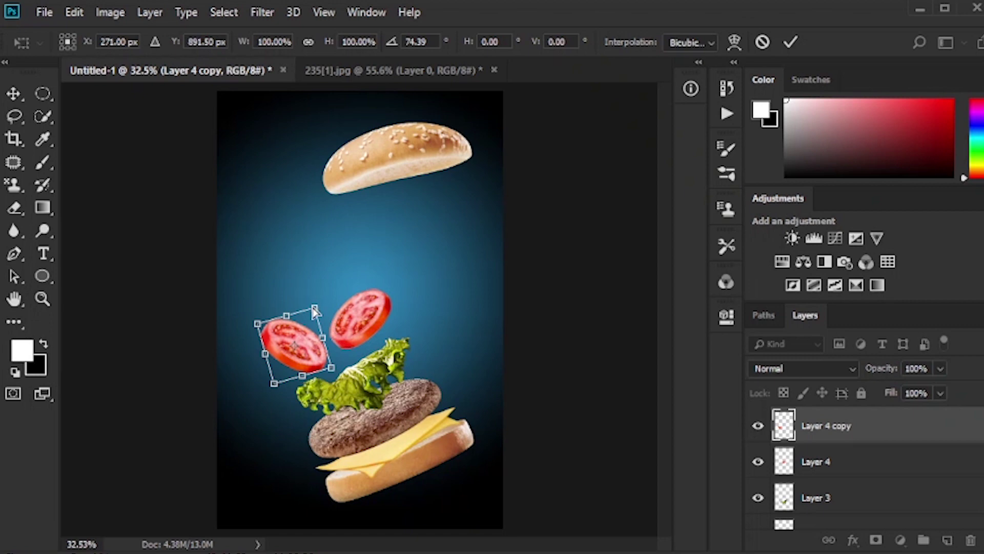
drag(314, 310, 316, 314)
drag(257, 325, 255, 317)
Step: Squash the copy's height, rotate it about 60 degrees, and nudge the upper tomato right
right_click(313, 334)
click(391, 346)
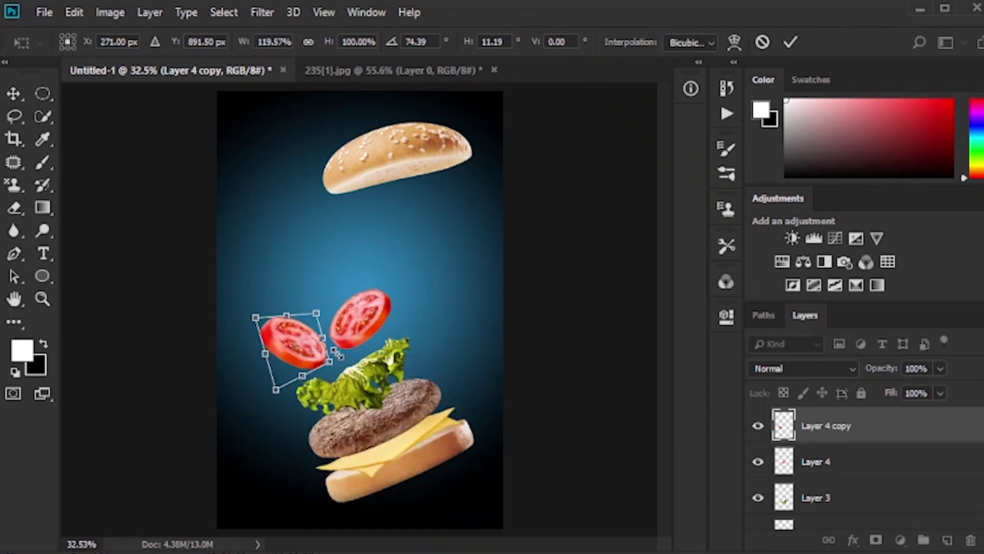
drag(263, 353, 274, 330)
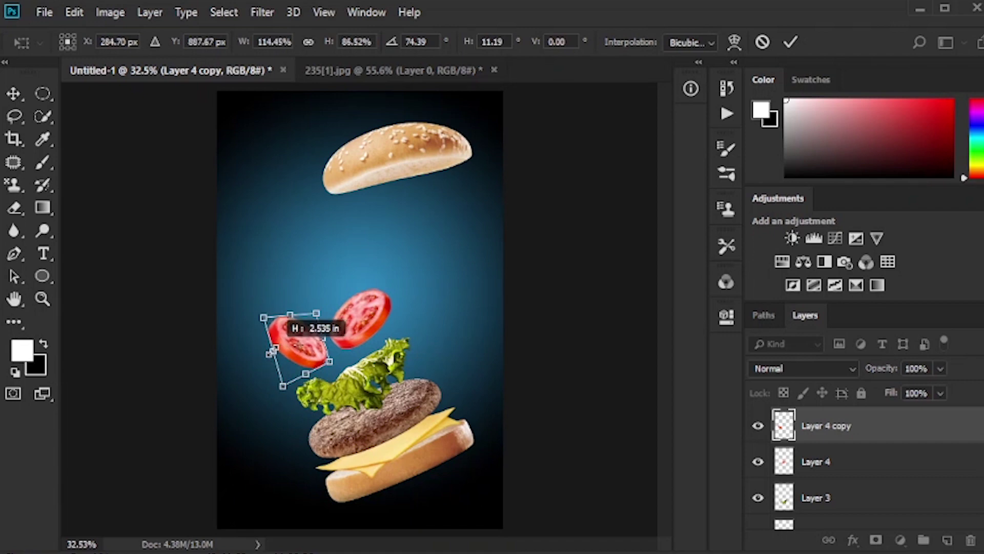
drag(355, 369, 359, 353)
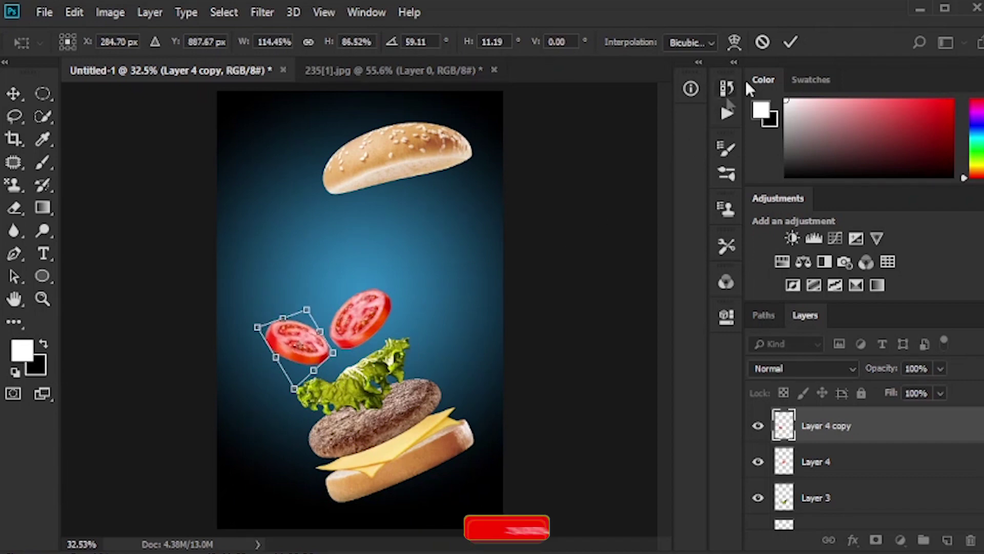
key(Return)
click(372, 318)
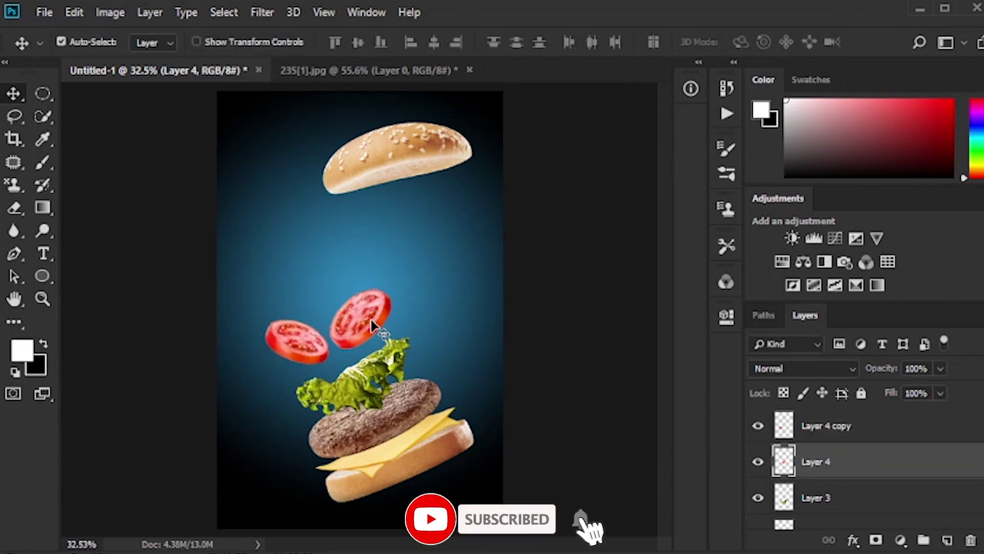
key(shift+Right)
key(shift+Right)
key(shift+Right)
key(shift+Right)
key(shift+Right)
click(314, 349)
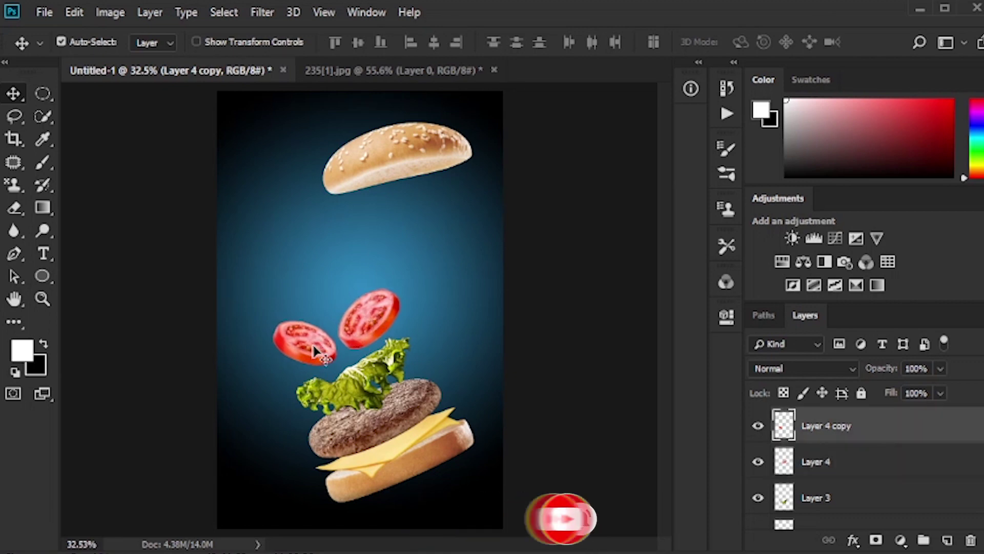
Step: Rotate the floating top bun about 44 degrees
click(436, 146)
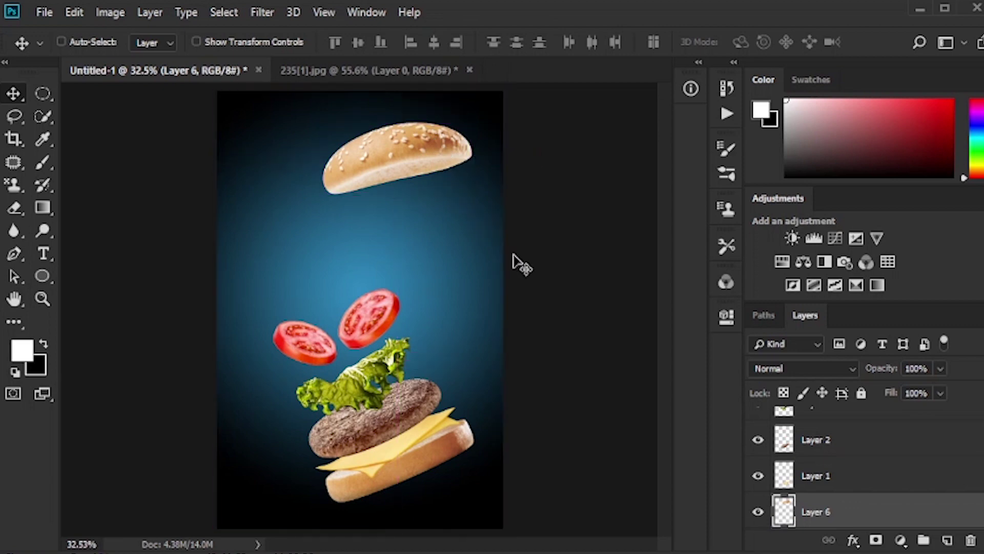
key(ctrl+t)
mouse_move(503, 105)
mouse_down()
mouse_move(503, 154)
mouse_move(433, 188)
mouse_up()
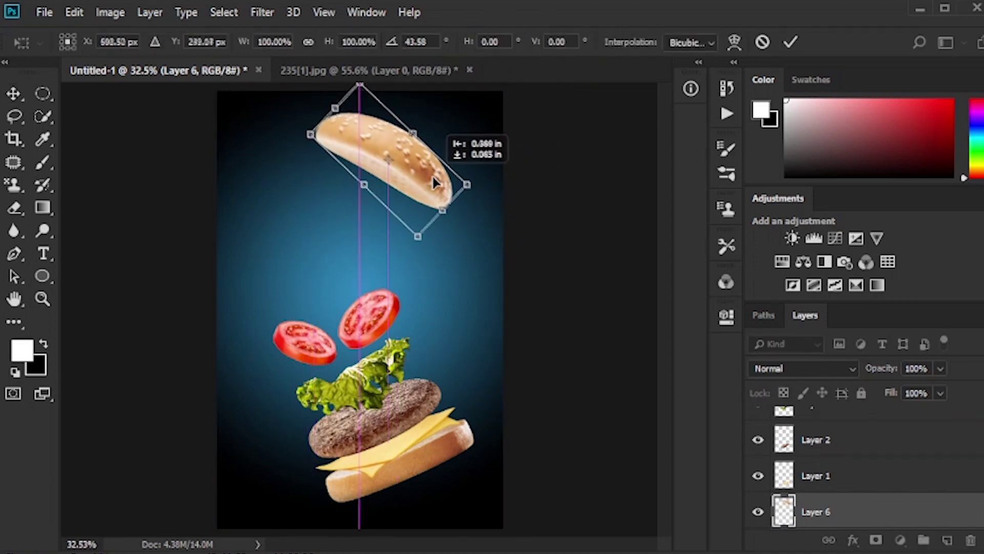
click(791, 43)
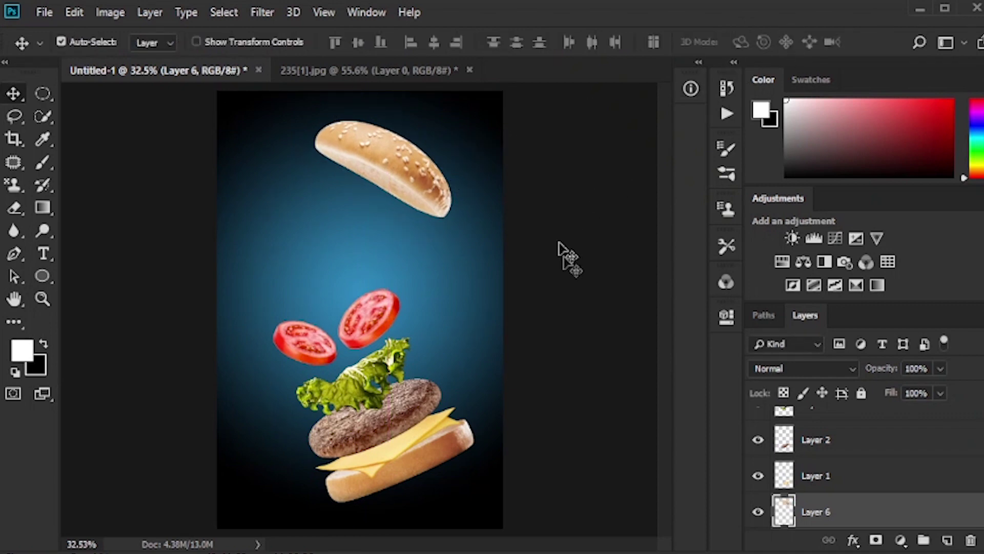
scroll(866, 495, up, 3)
Step: Sample the bun's beige as the Type tool colour and lighten it to pale cream
click(887, 432)
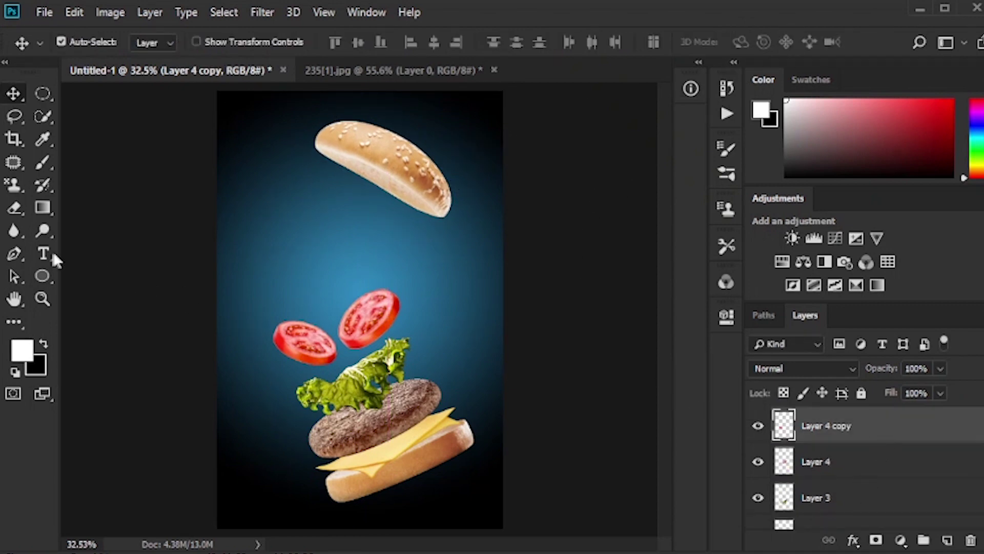
click(52, 253)
click(667, 44)
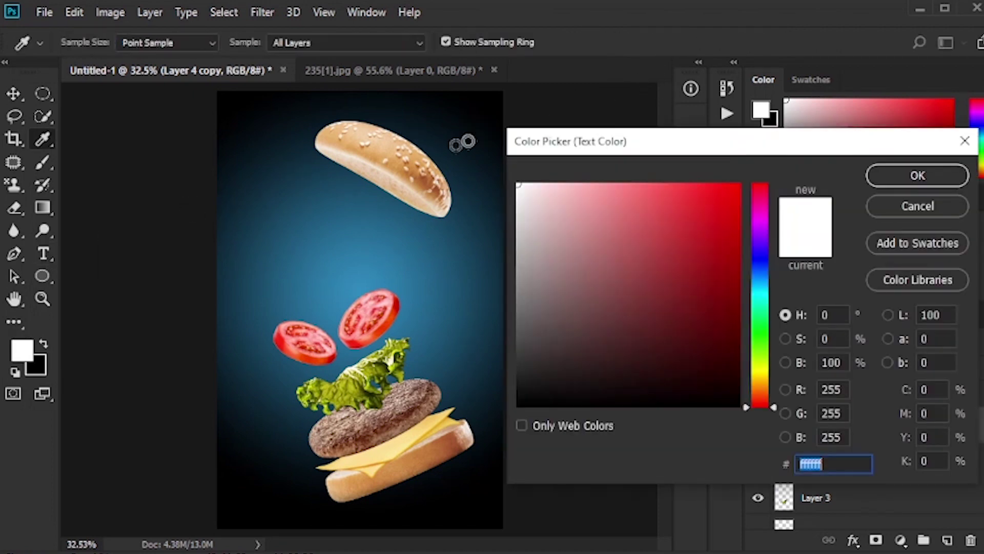
click(395, 184)
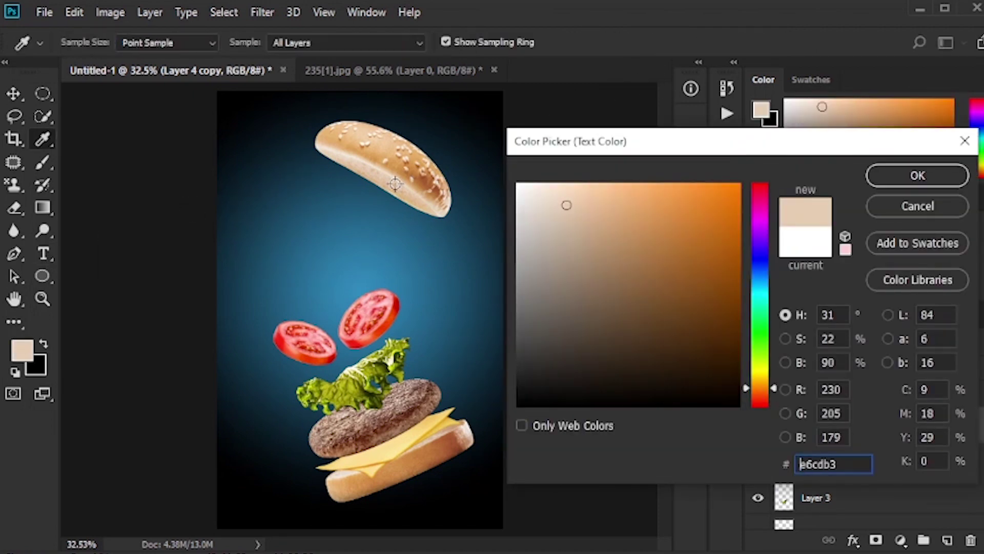
drag(567, 204, 581, 187)
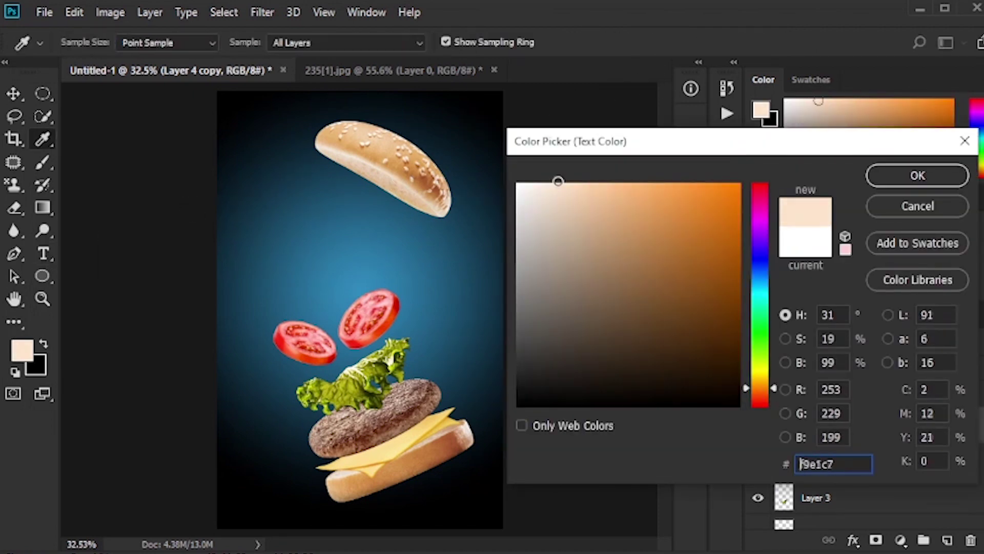
click(927, 176)
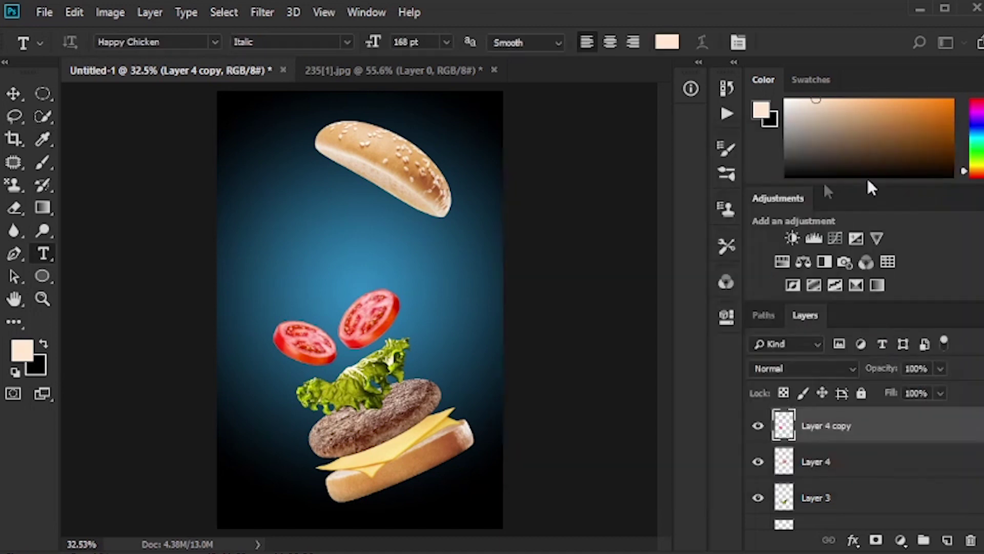
Step: Type 'FAST' left of the top bun and 'FOOD' below it, then select both text layers
click(247, 215)
text(FA)
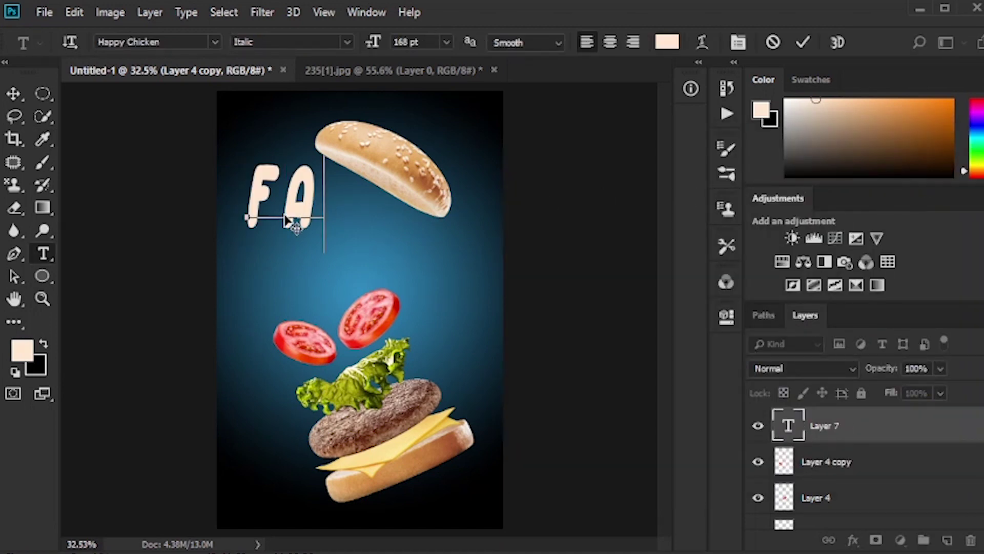
text(ST)
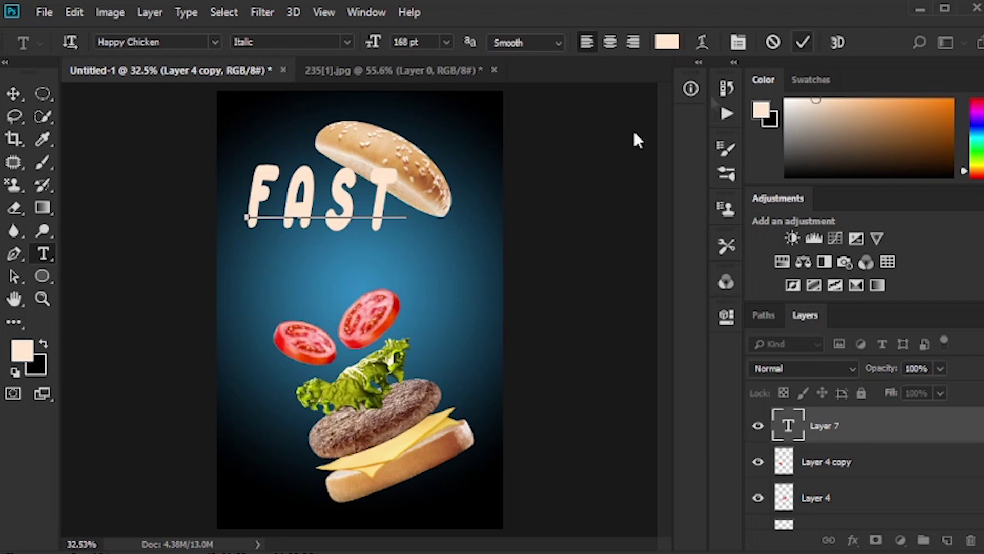
click(637, 139)
click(334, 282)
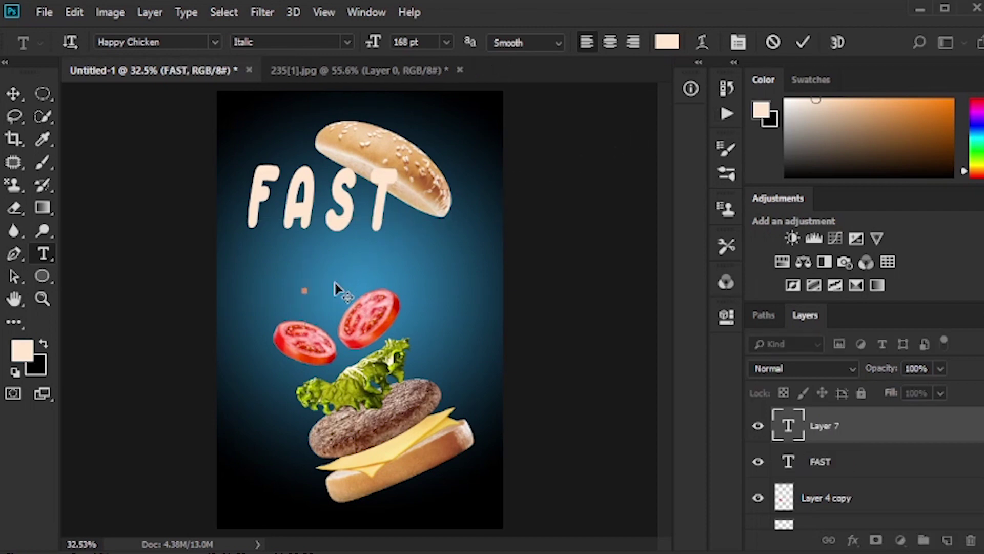
text(FOOD)
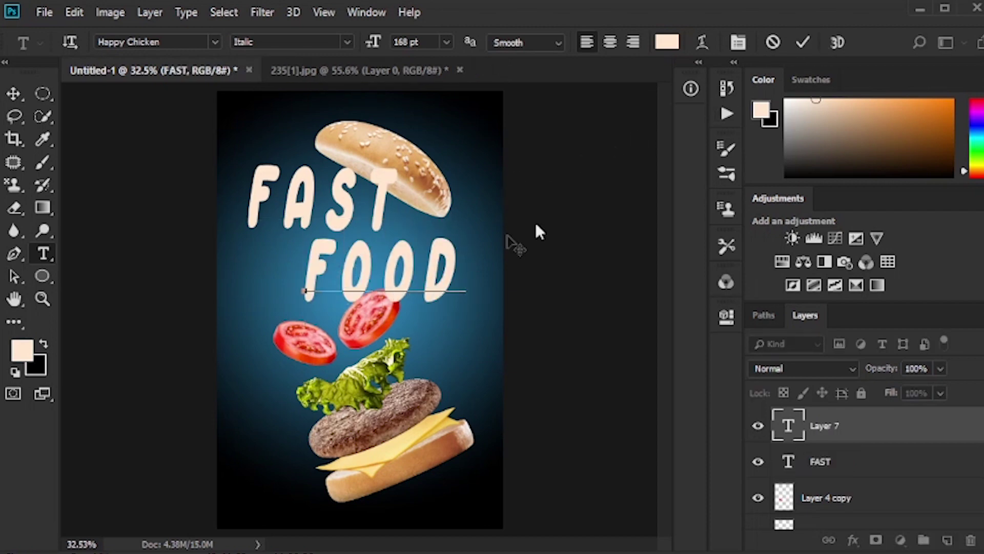
click(803, 42)
click(20, 98)
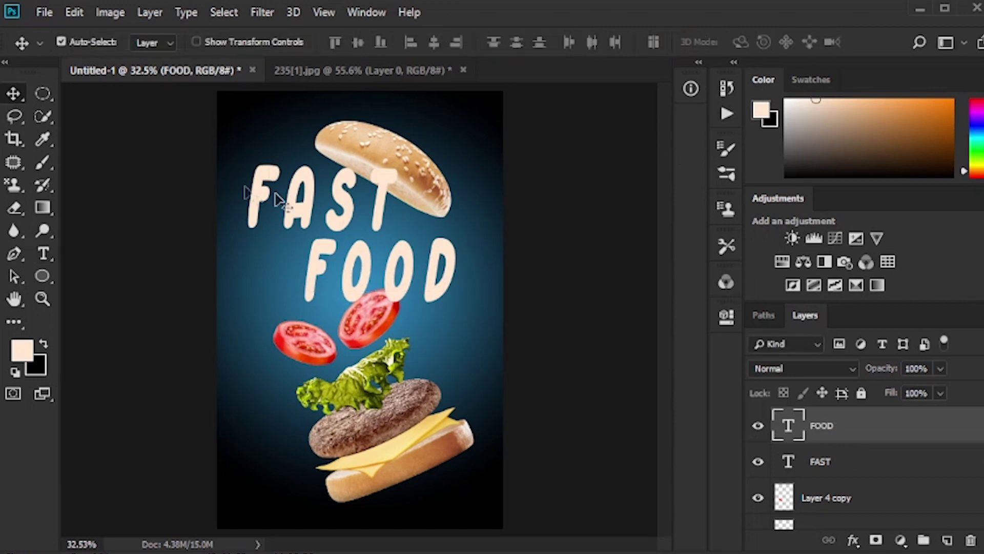
click(339, 200)
shift+click(362, 254)
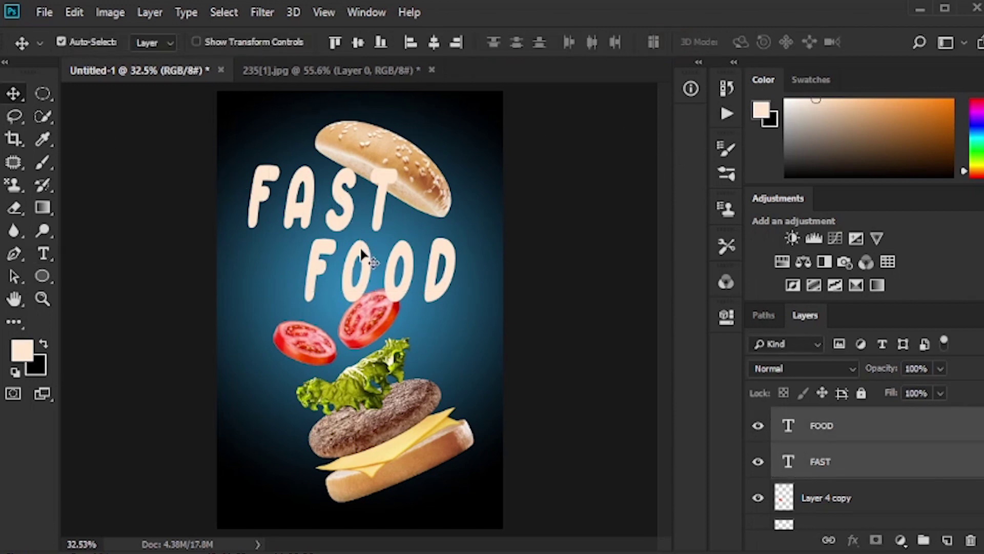
Step: Shrink FAST FOOD to about 74%, moving it left, then enlarge FOOD alone to about 130%
key(ctrl+t)
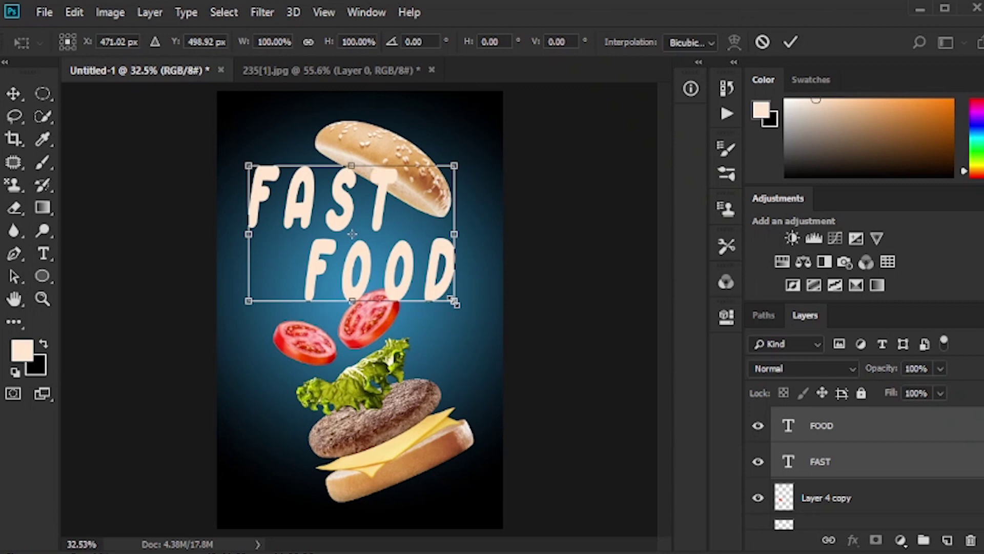
drag(455, 303, 407, 279)
drag(339, 217, 330, 225)
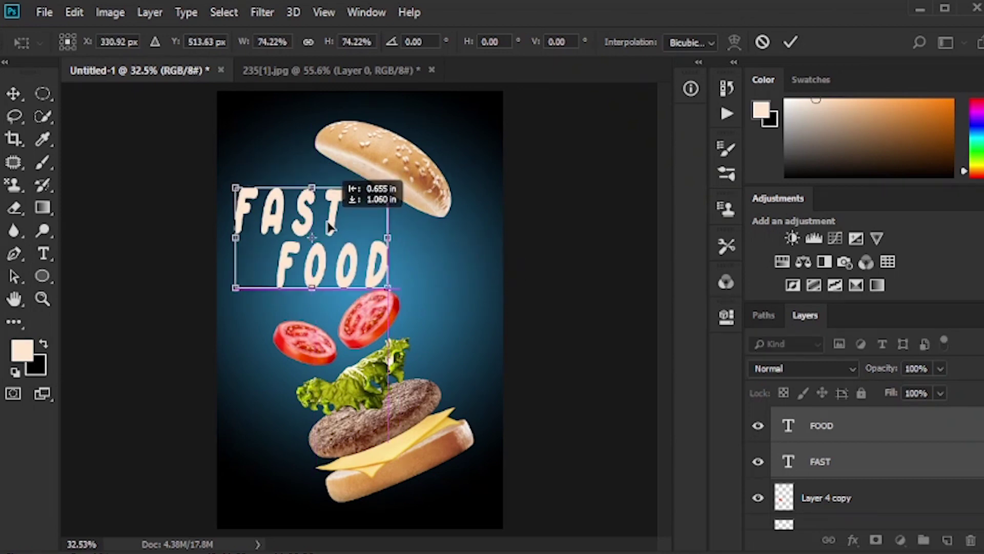
click(790, 42)
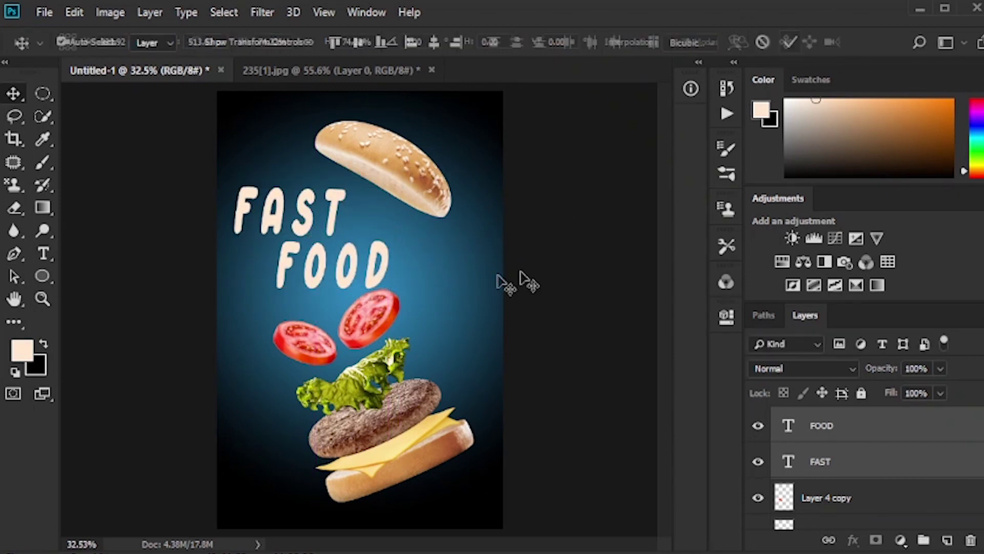
click(405, 256)
click(384, 256)
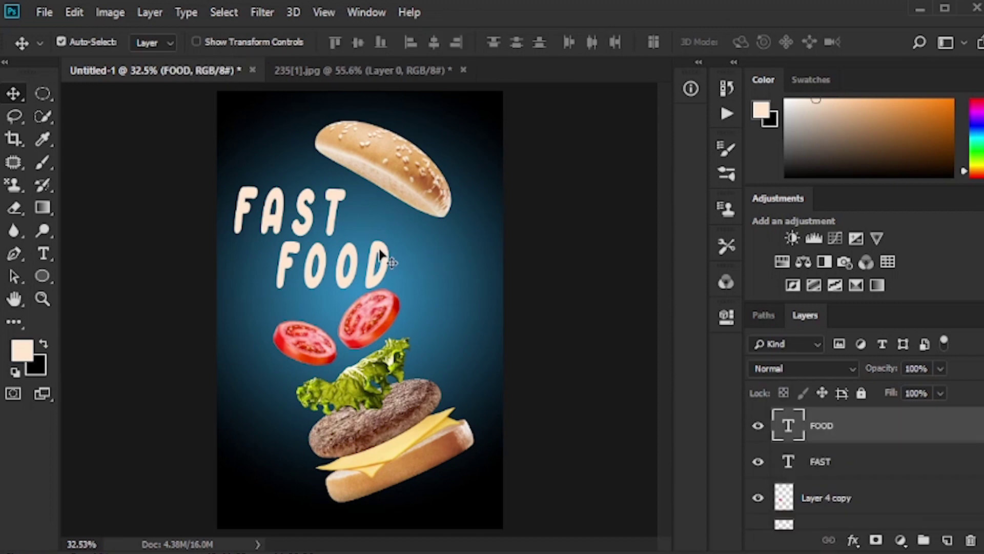
key(ctrl+t)
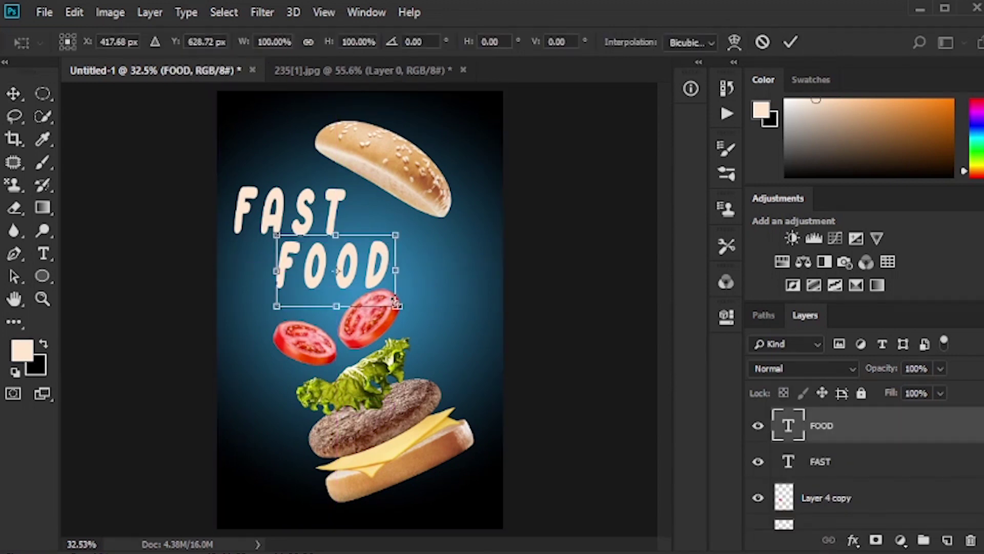
drag(397, 308, 434, 326)
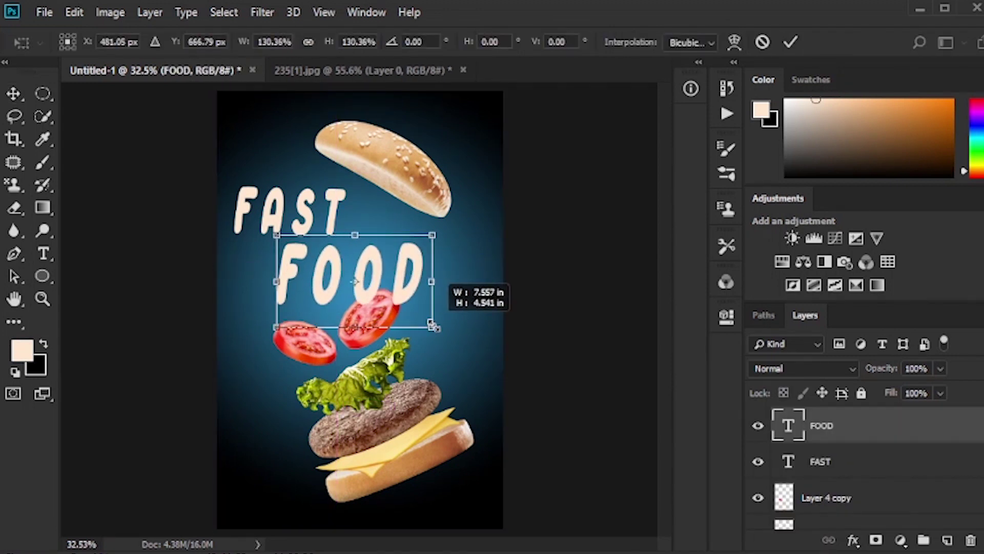
click(791, 42)
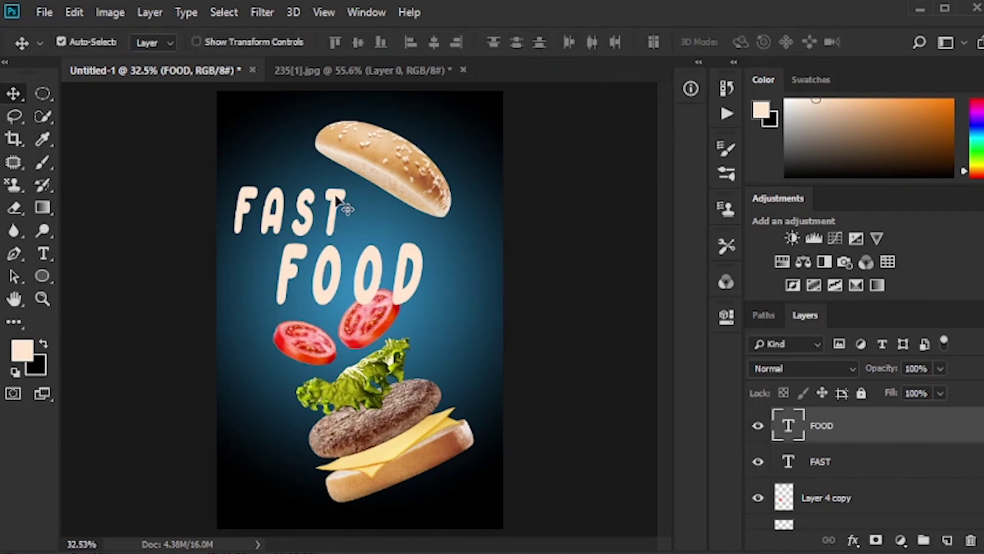
Step: Nudge the FAST and FOOD text layers slightly upward
click(347, 209)
key(shift+Up)
key(shift+Up)
key(shift+Up)
key(shift+Up)
key(shift+Up)
key(shift+Up)
key(shift+Up)
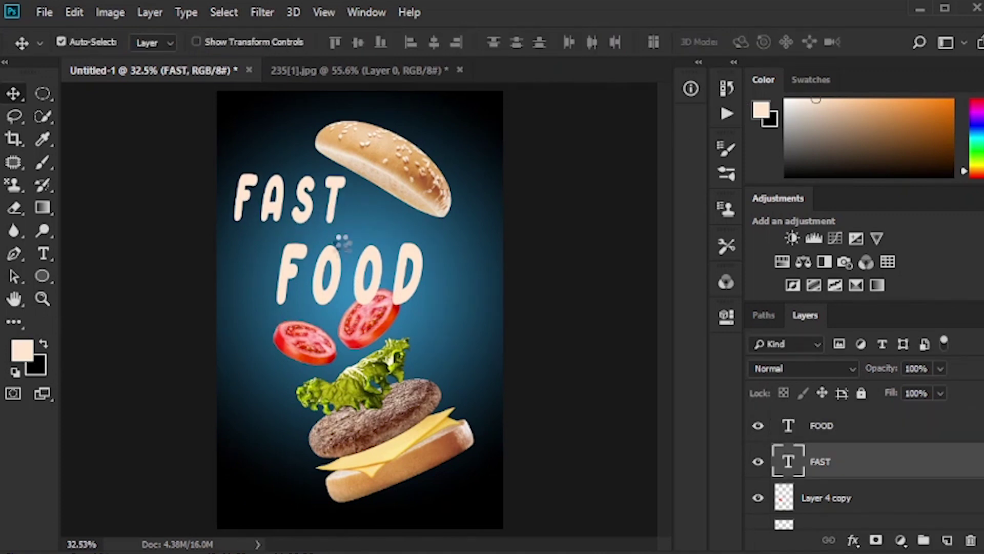
click(333, 261)
key(shift+Up)
key(shift+Up)
key(shift+Up)
key(shift+Up)
key(shift+Up)
key(shift+Up)
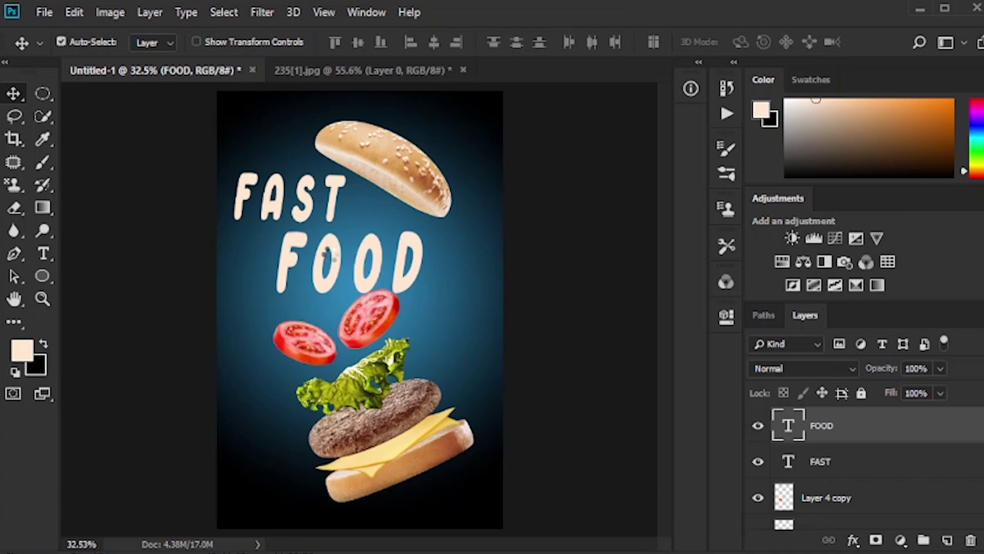
key(shift+Up)
key(shift+Up)
key(shift+Up)
key(shift+Up)
click(308, 192)
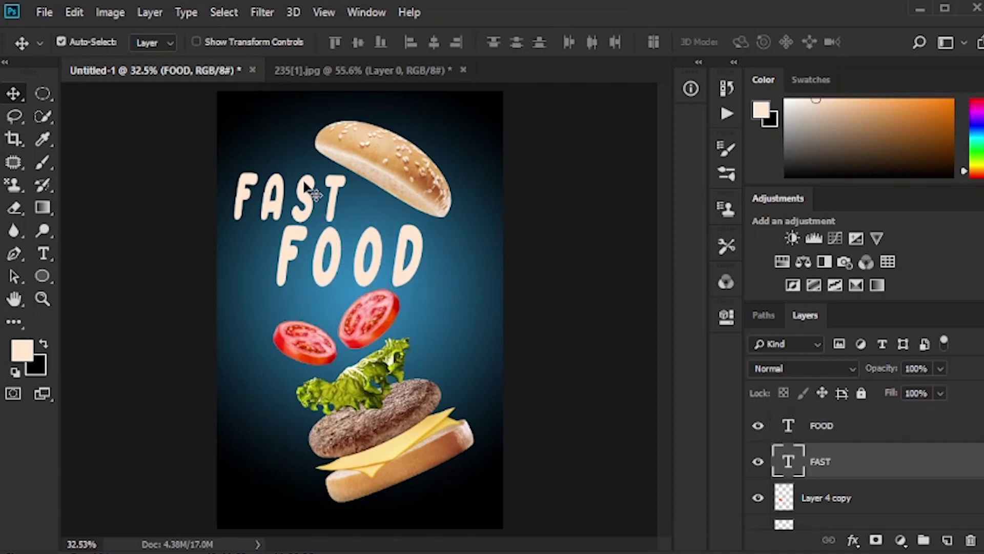
Step: Nudge the top bun a little right and up
click(407, 163)
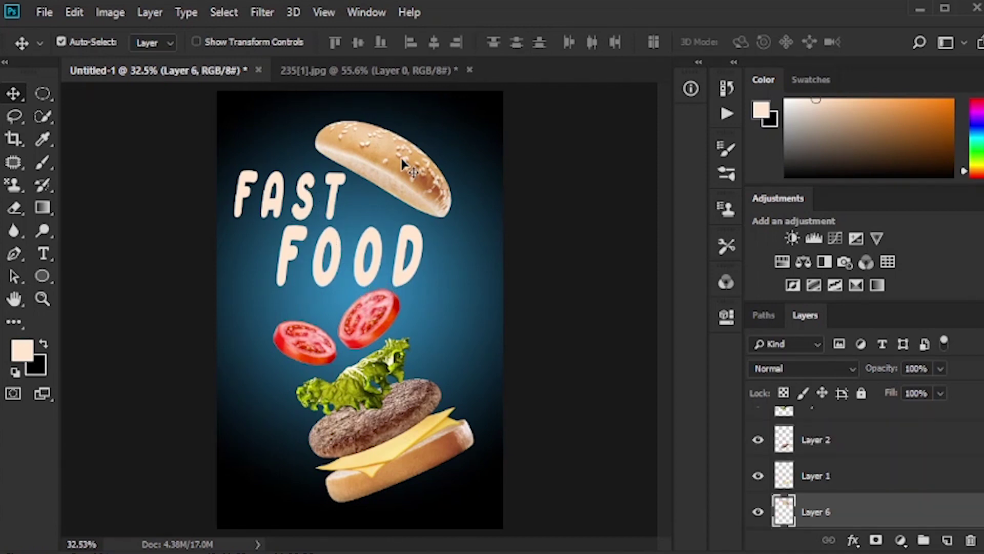
key(shift+Right)
key(shift+Right)
key(shift+Right)
key(shift+Right)
key(shift+Right)
key(shift+Up)
key(shift+Up)
key(shift+Up)
key(shift+Up)
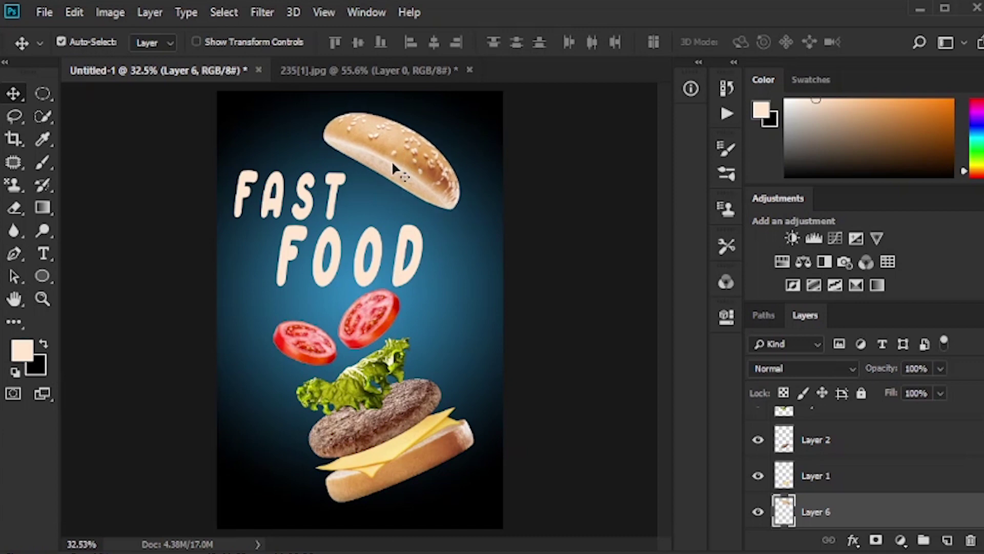
key(shift+Up)
key(shift+Up)
click(340, 179)
key(shift+Up)
key(shift+Up)
key(shift+Up)
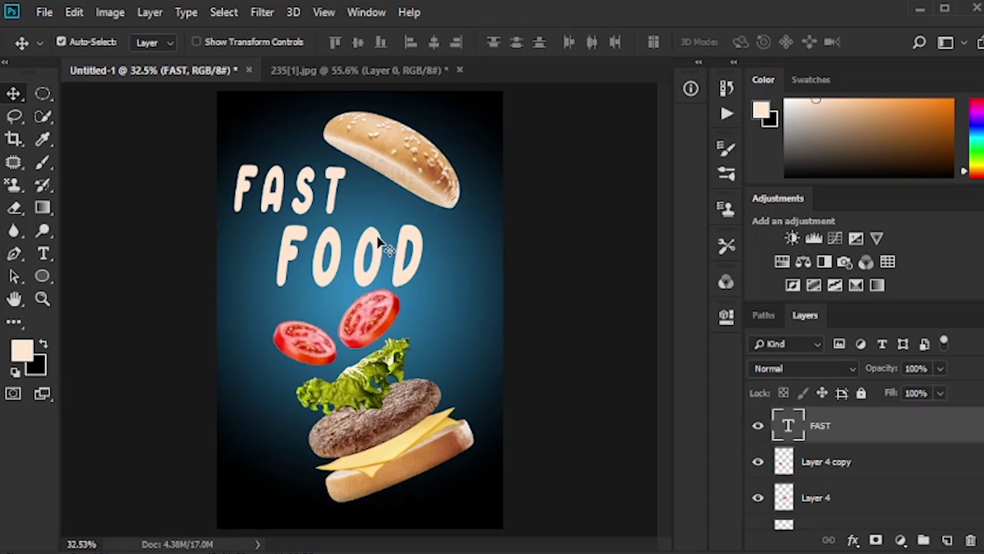
click(378, 241)
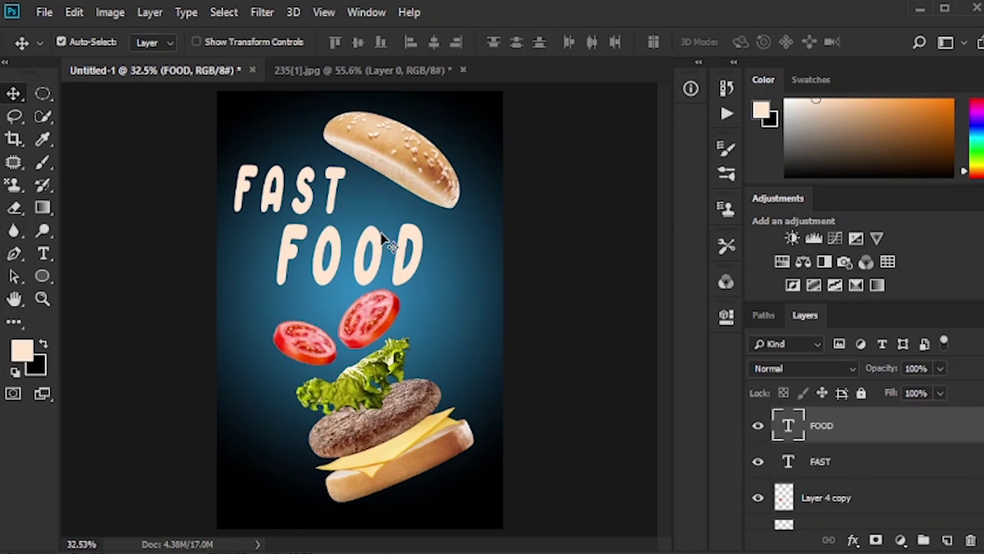
Step: Set black as the painting colour and add a new empty layer above Layer 5
key(x)
scroll(907, 481, down, 5)
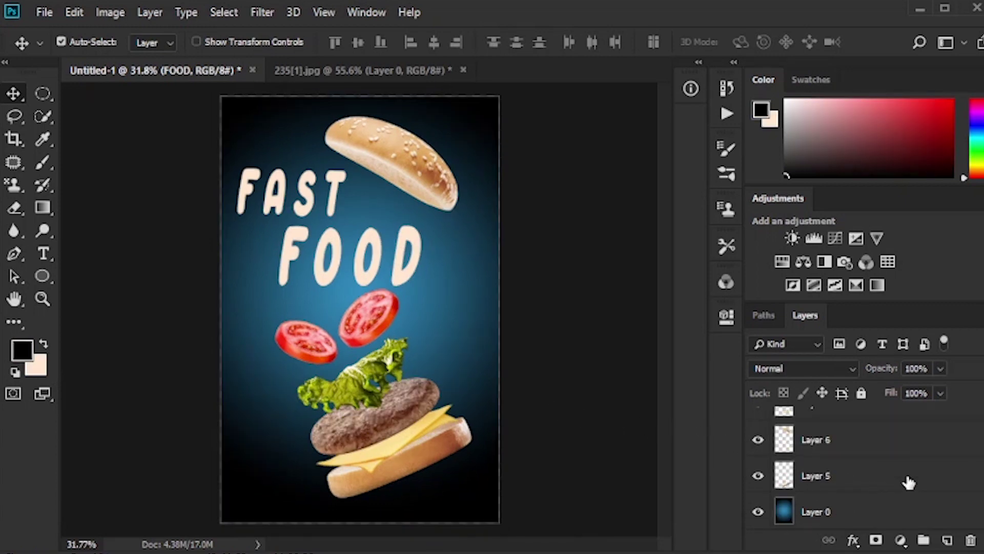
click(902, 507)
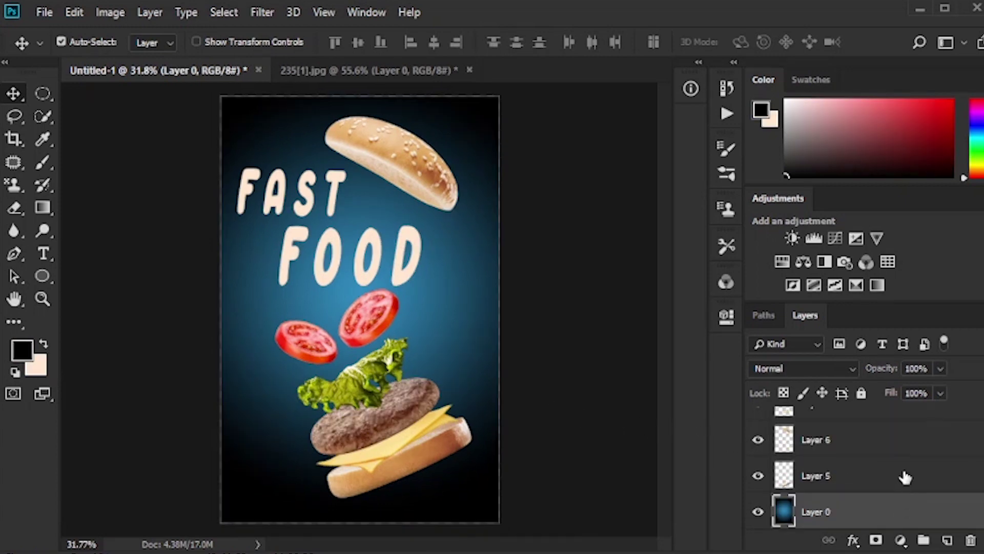
click(905, 475)
click(945, 541)
Step: Paint soft black shadows along the cheese edge and on the patty, each on its own layer
click(42, 162)
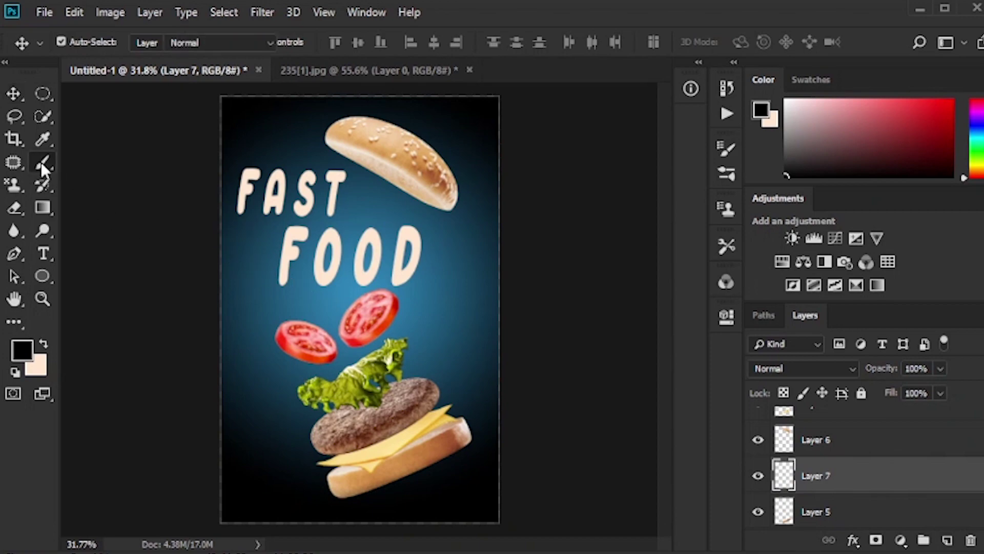
scroll(441, 431, up, 2)
scroll(409, 455, up, 2)
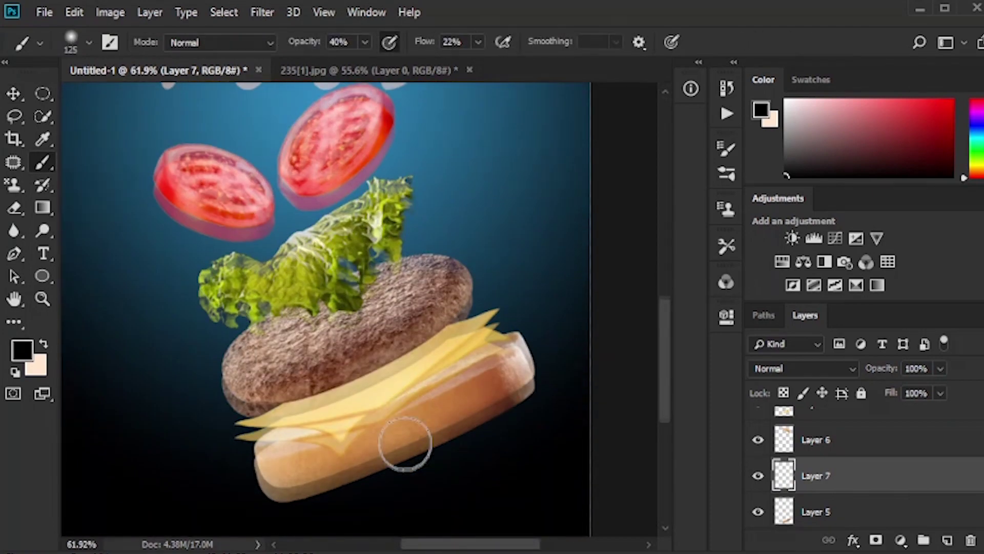
scroll(402, 440, up, 2)
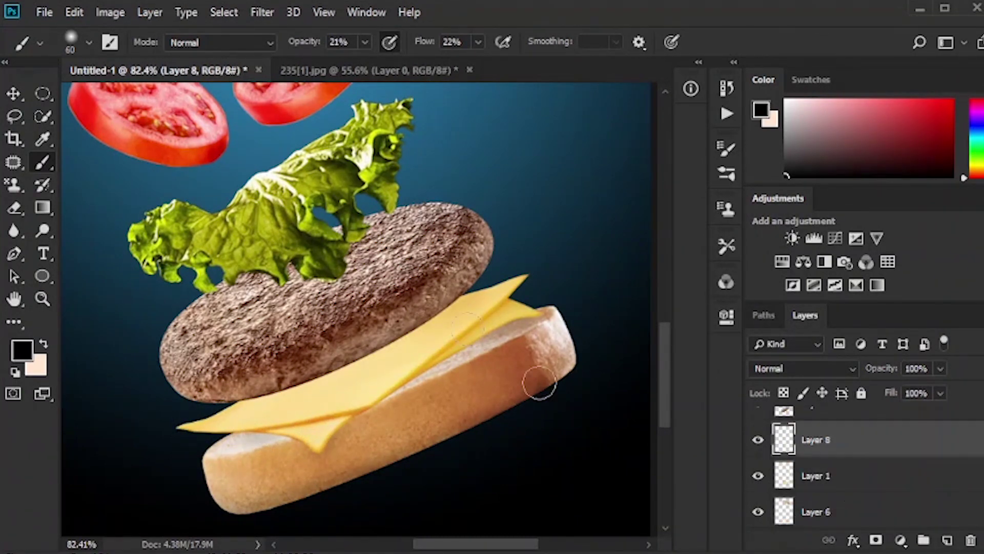
key(bracketright)
key(bracketright)
mouse_move(545, 285)
mouse_down()
mouse_move(424, 362)
mouse_move(362, 372)
mouse_move(314, 394)
mouse_up()
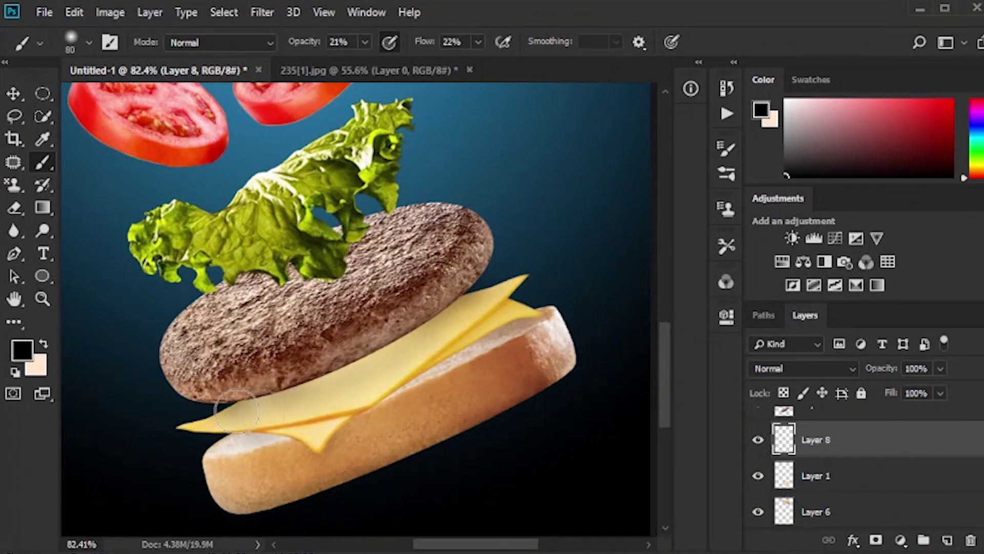
key(ctrl+shift+alt+n)
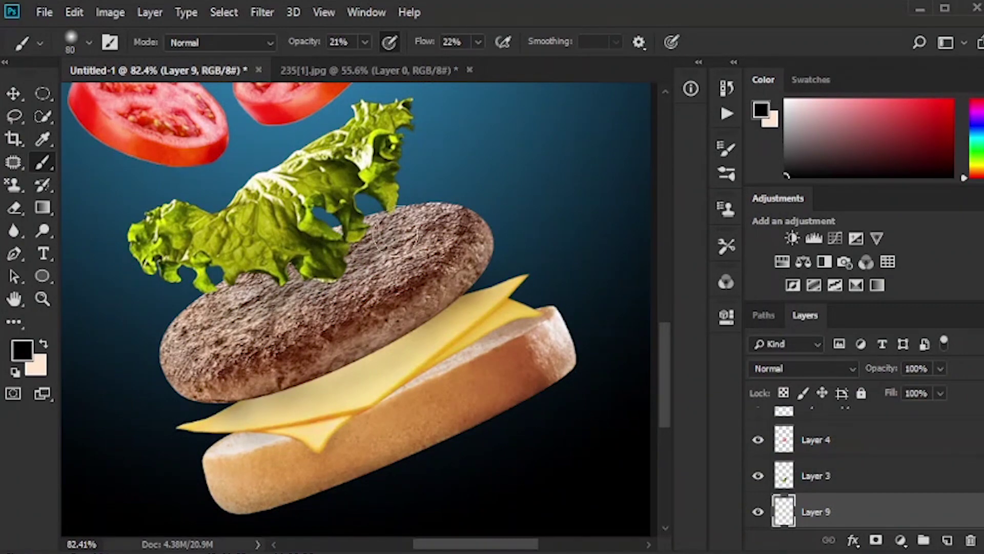
drag(396, 238, 315, 276)
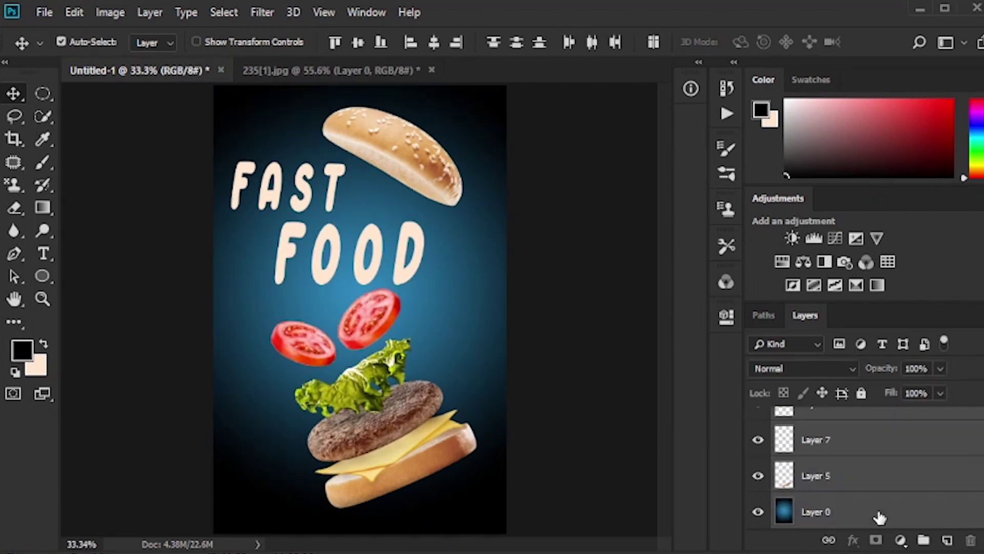
Step: Convert the selected poster layers into one smart object and launch the Camera Raw filter
right_click(874, 450)
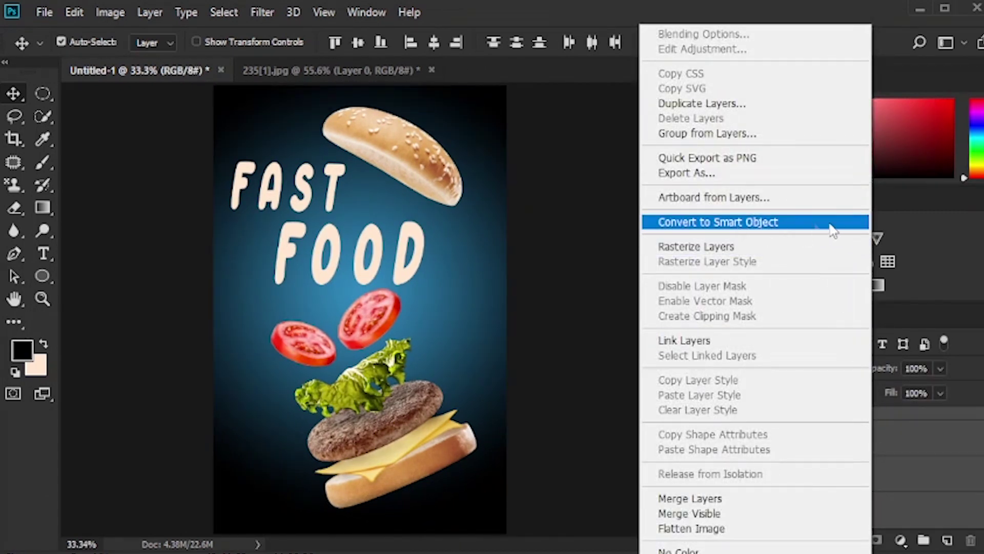
click(803, 225)
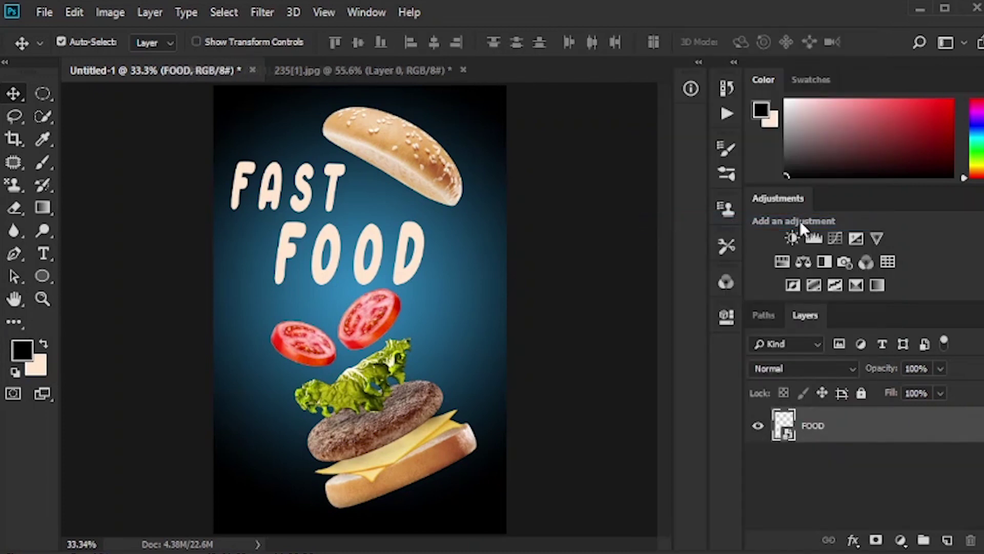
click(263, 13)
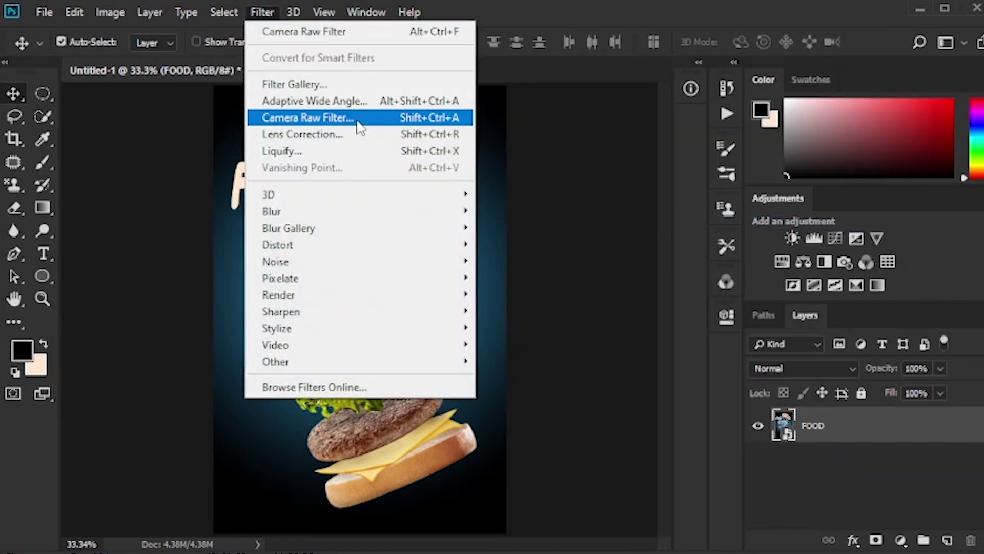
click(358, 123)
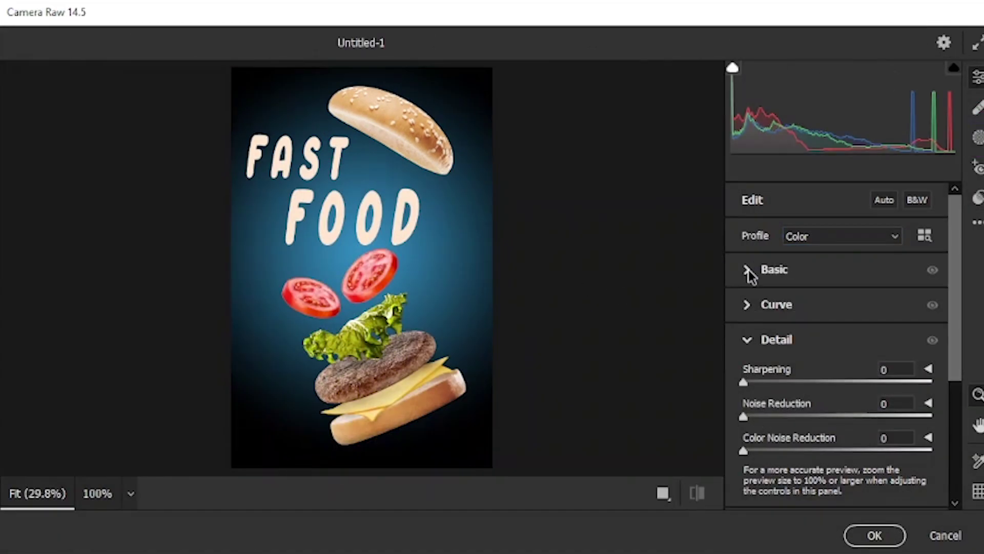
Step: In the Basic panel, raise Contrast to +28, darken Shadows and Blacks to -37, and set Temperature to 0
click(747, 270)
mouse_move(838, 364)
mouse_down()
mouse_move(864, 365)
mouse_move(843, 338)
mouse_up()
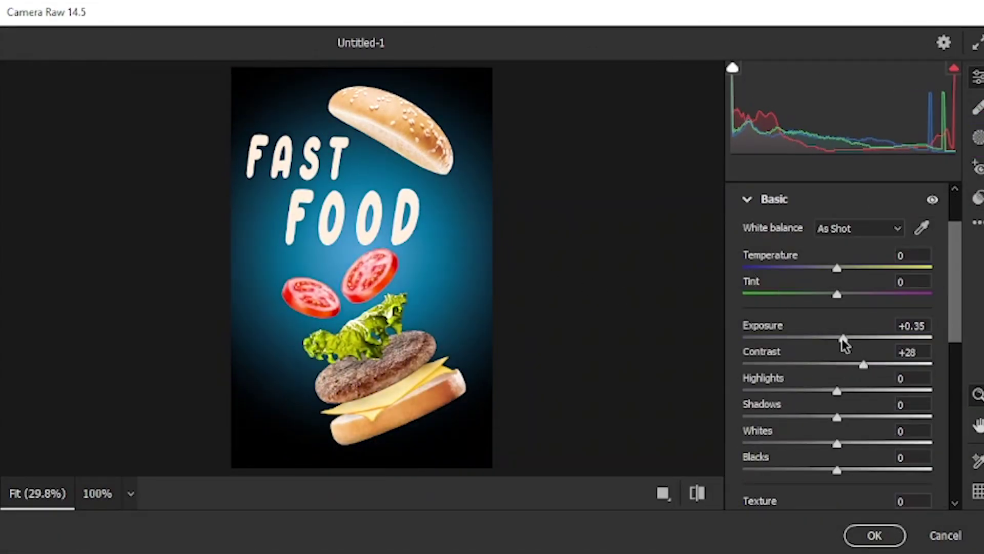
mouse_move(836, 417)
mouse_down()
mouse_move(868, 418)
mouse_move(829, 417)
mouse_move(852, 444)
mouse_move(802, 469)
mouse_up()
mouse_move(837, 267)
mouse_down()
mouse_move(854, 268)
mouse_move(843, 267)
mouse_up()
text(0)
key(Return)
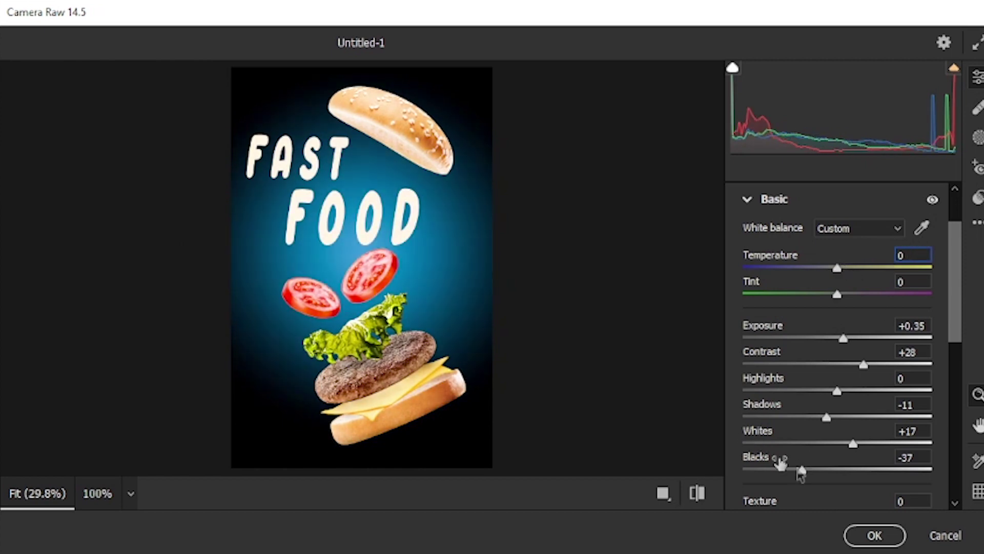
Step: Increase Texture to +50 and Vibrance to +29
scroll(730, 428, down, 5)
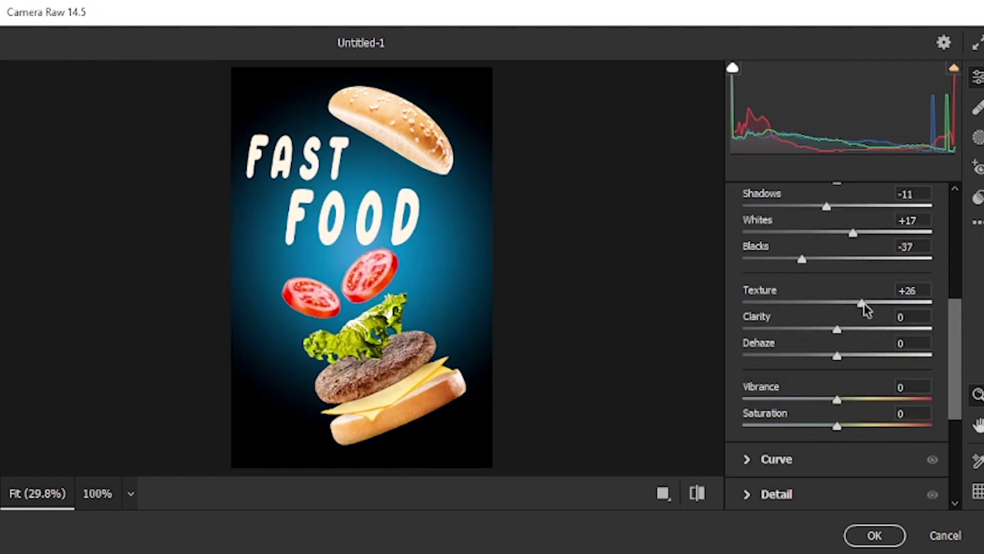
drag(863, 303, 879, 303)
drag(837, 400, 865, 400)
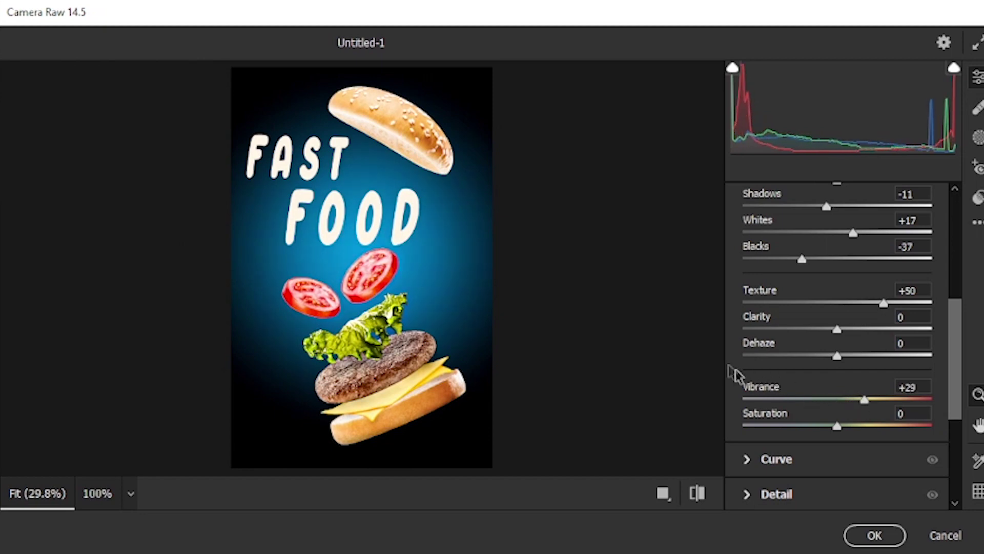
scroll(730, 371, down, 2)
Step: Adjust the red and blue channel tone curves, lifting the red midtones
click(747, 354)
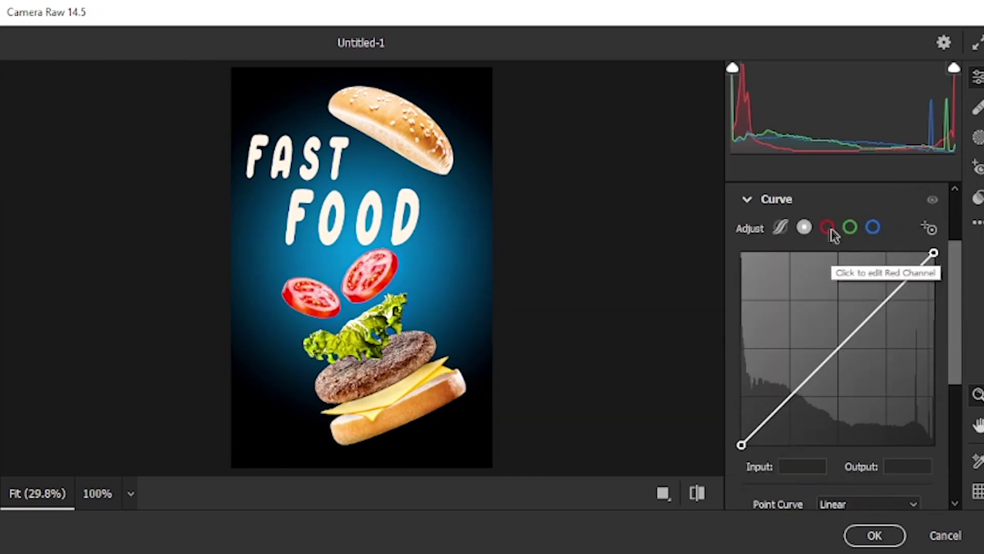
click(827, 227)
mouse_move(836, 347)
mouse_down()
mouse_move(830, 340)
mouse_move(841, 349)
mouse_up()
click(873, 227)
click(838, 347)
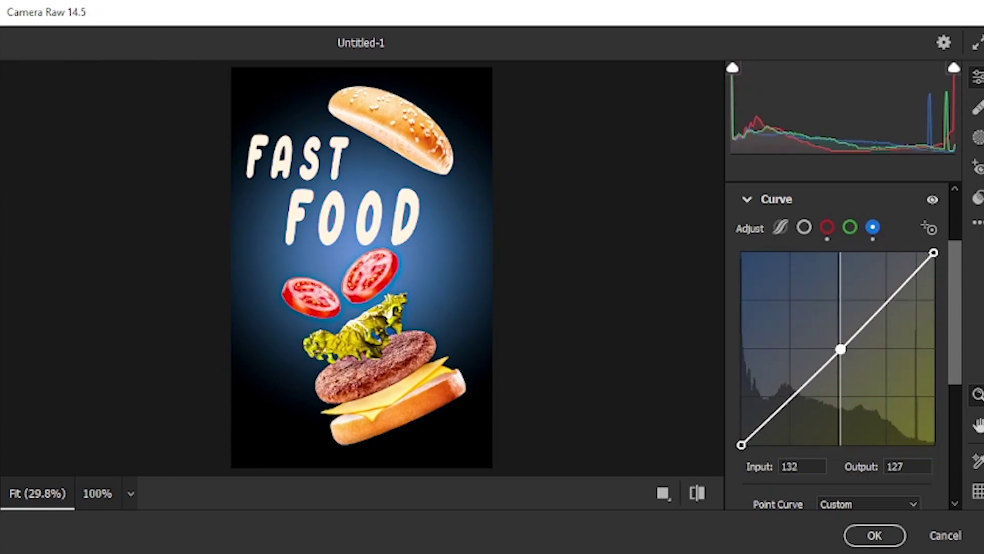
Step: In Color Mixer HSL Hue, shift Aquas to -39 and adjust the Reds and Oranges hues
scroll(731, 319, down, 1)
scroll(738, 319, down, 3)
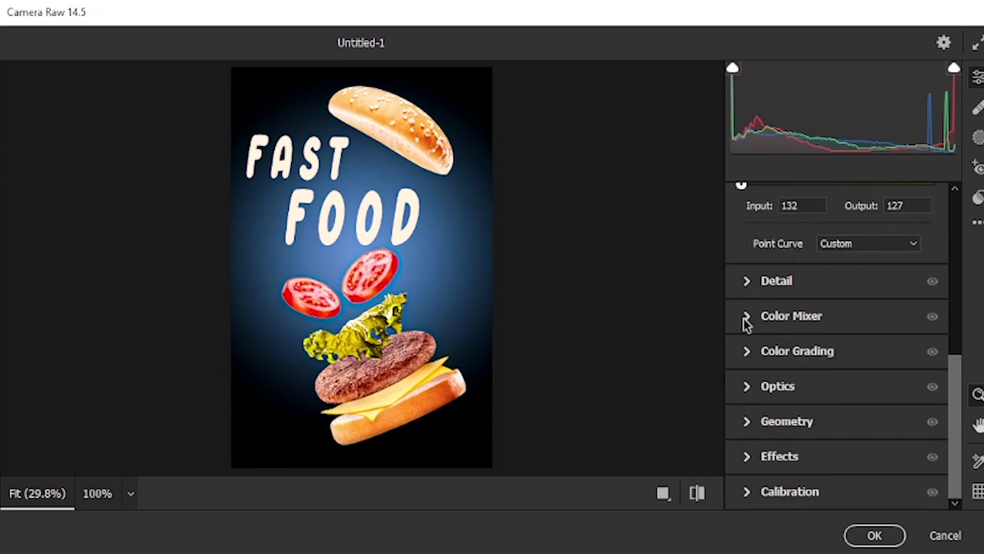
click(745, 316)
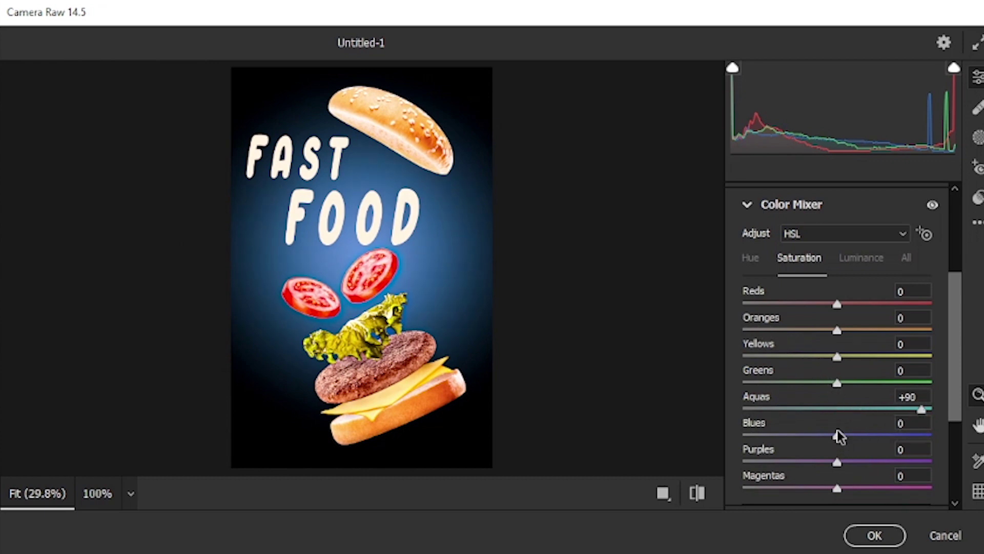
click(751, 258)
mouse_move(883, 417)
mouse_down()
mouse_move(809, 425)
mouse_move(823, 436)
mouse_up()
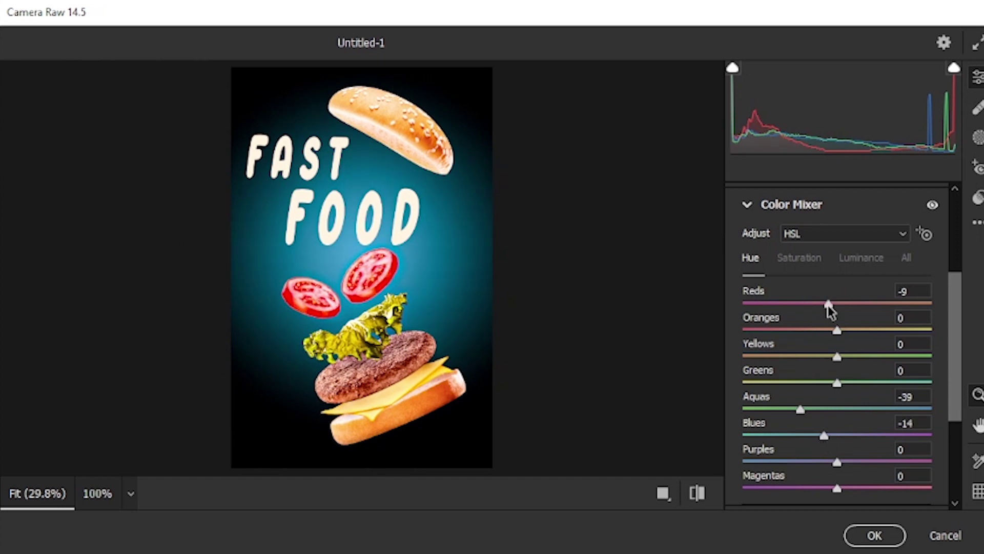
mouse_move(828, 305)
mouse_down()
mouse_move(871, 333)
mouse_move(842, 332)
mouse_up()
scroll(736, 396, down, 2)
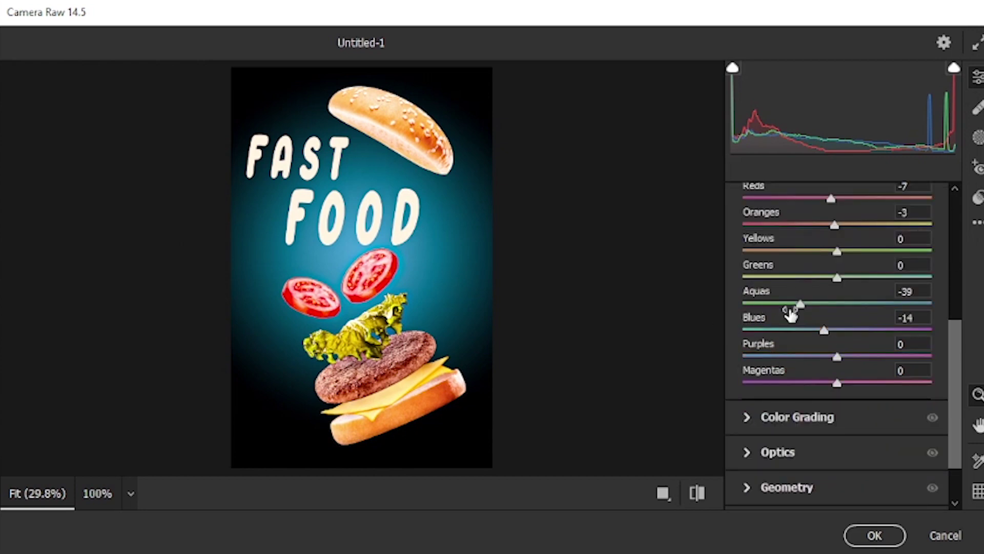